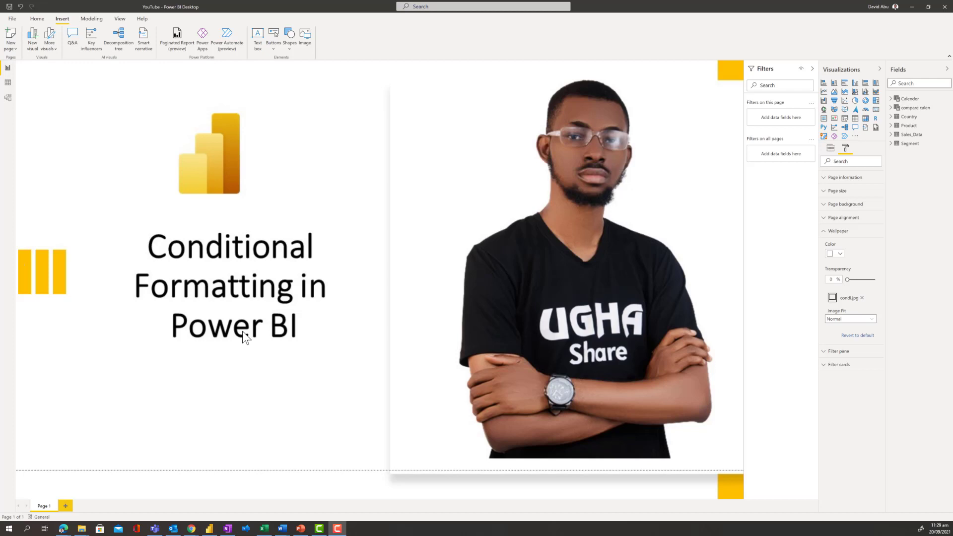
# Add a new blank report page and collapse its wallpaper settings.
pyautogui.click(65, 506)
pyautogui.click(65, 506)
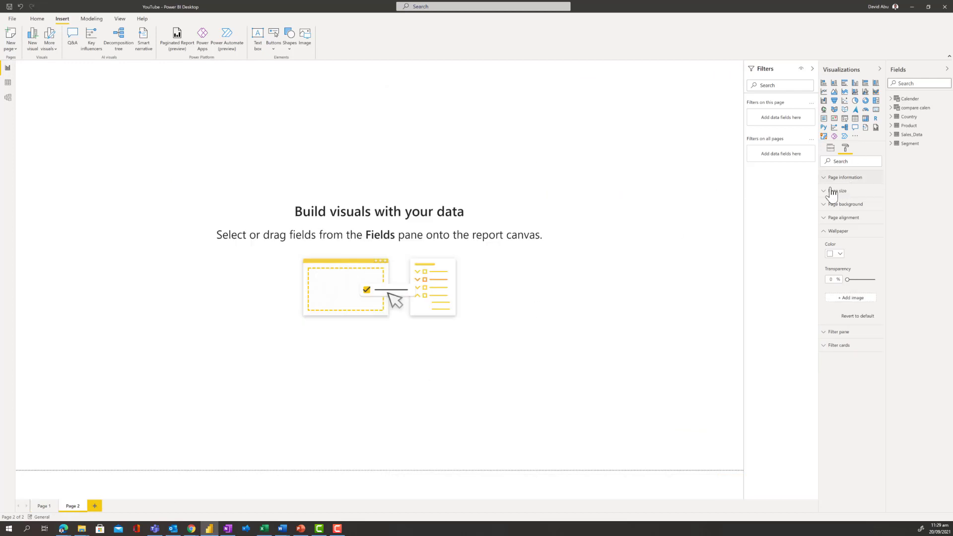
pyautogui.click(823, 234)
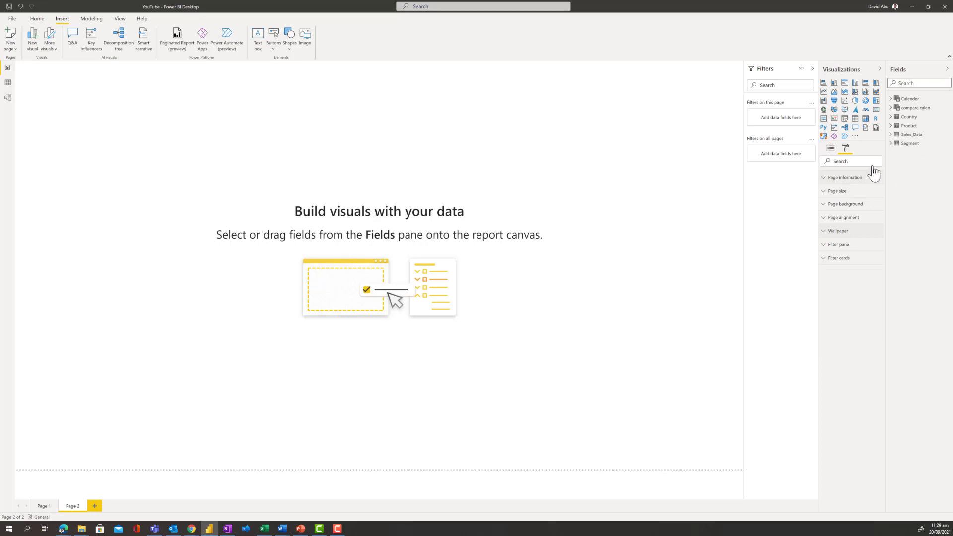
# Build a table on Page 2 with Segment from the Segment table and Total Sales from Sales_Data.
pyautogui.click(891, 144)
pyautogui.click(902, 162)
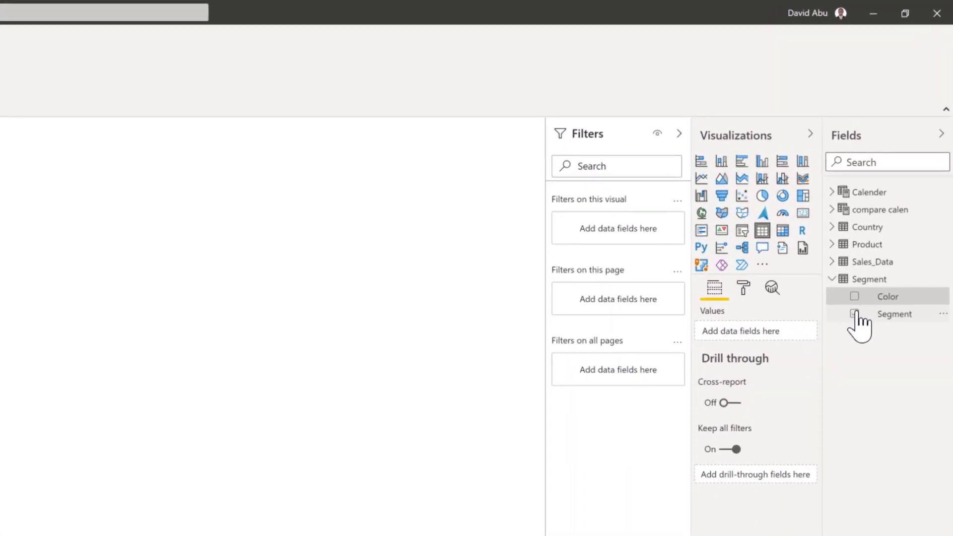
pyautogui.click(855, 314)
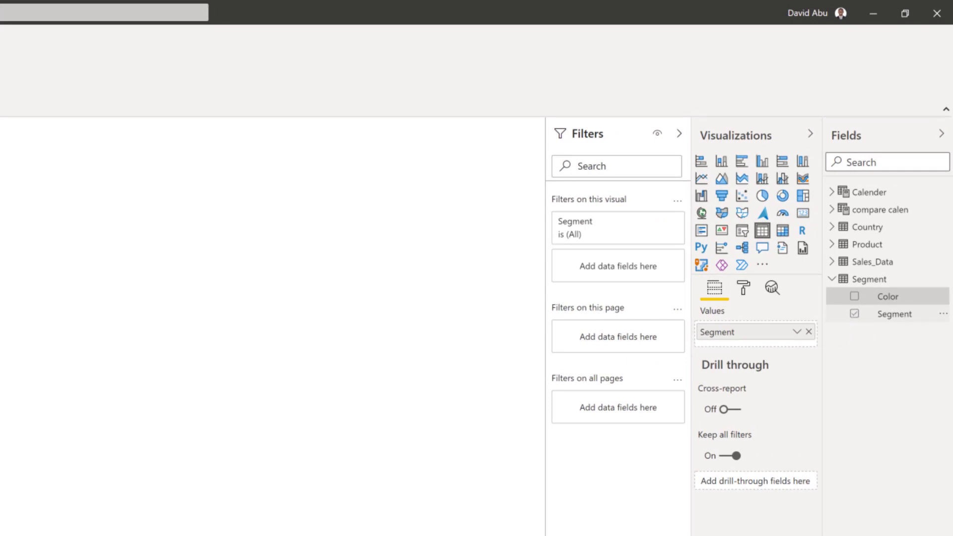
pyautogui.click(832, 263)
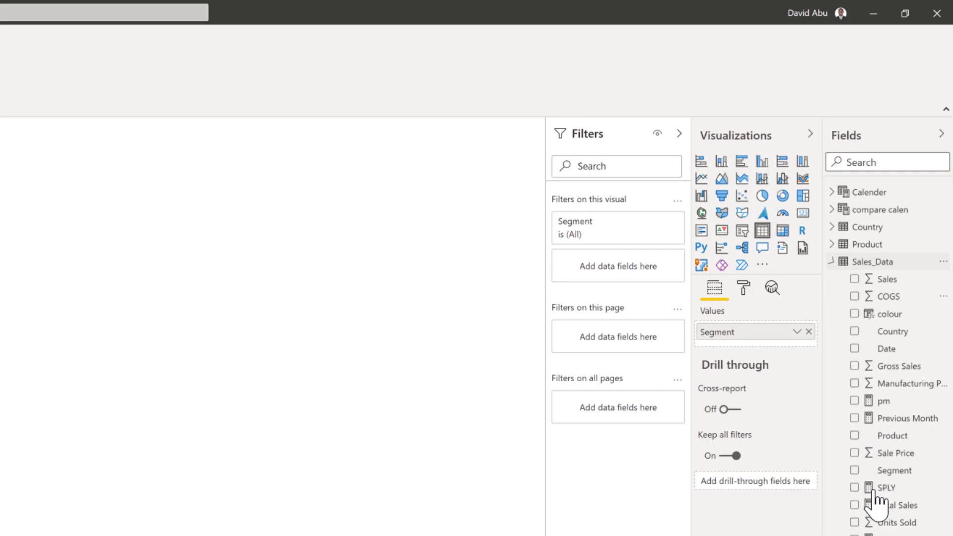
pyautogui.click(854, 504)
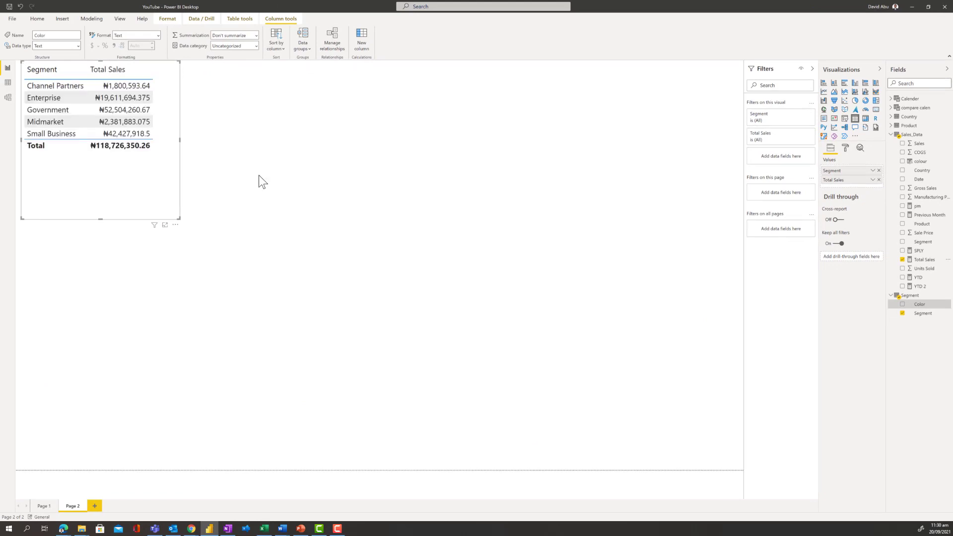
# Set the table's values and total text size to 20 pt and enlarge the visual on the canvas.
pyautogui.click(847, 150)
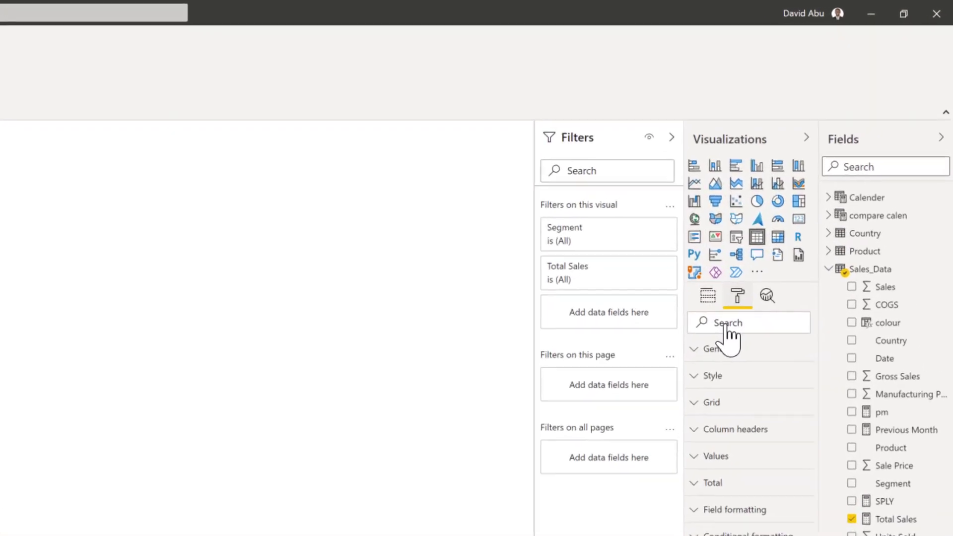
pyautogui.click(726, 324)
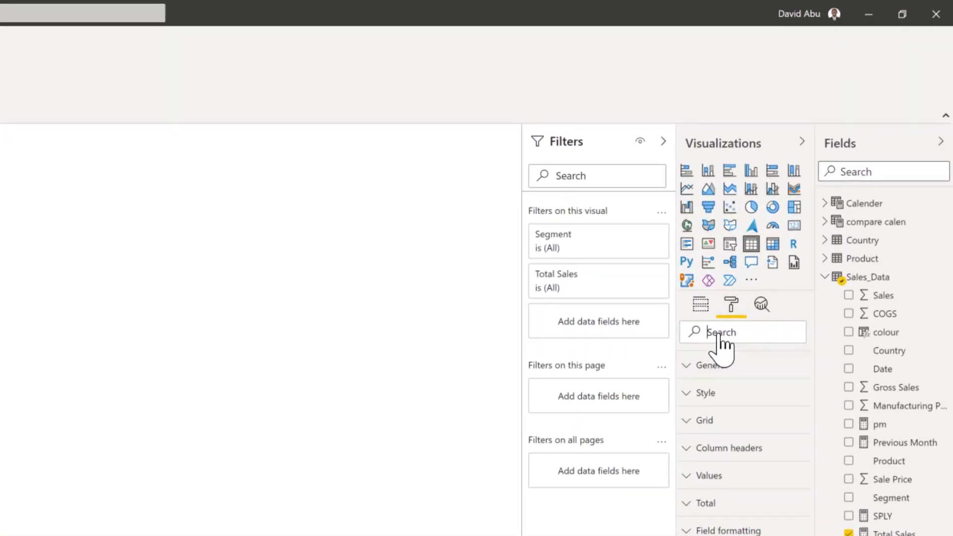
pyautogui.write('size')
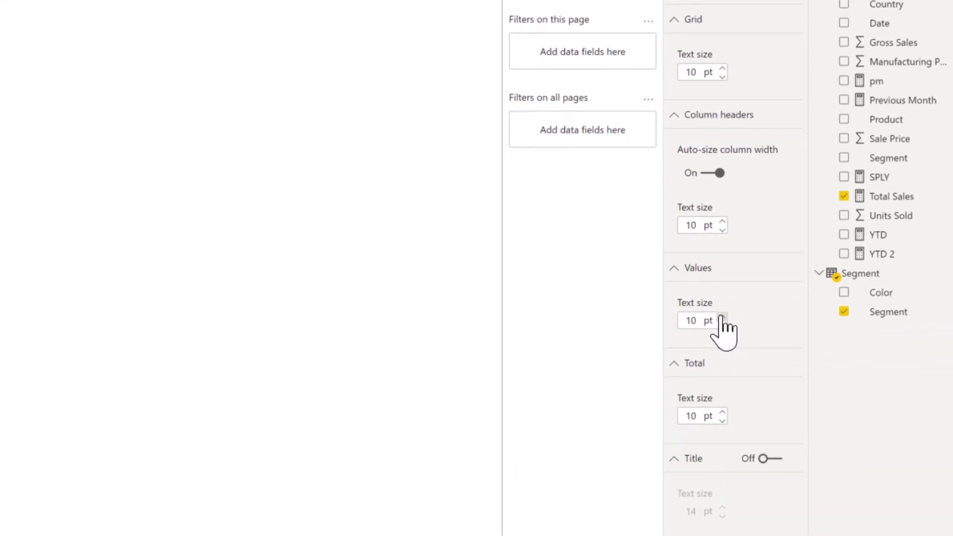
pyautogui.click(723, 318)
pyautogui.press('BackSpace')
pyautogui.press('BackSpace')
pyautogui.write('20')
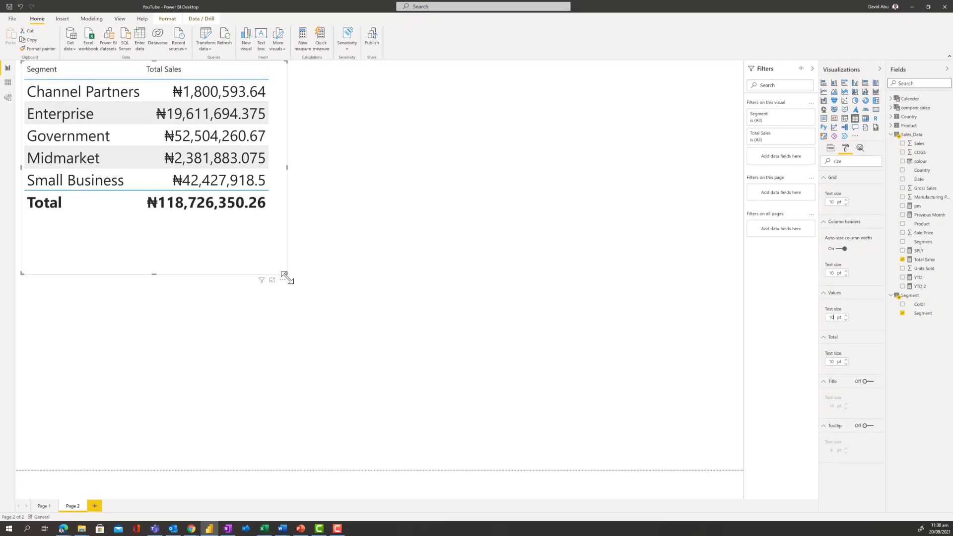
pyautogui.moveTo(286, 273); pyautogui.dragTo(319, 297)
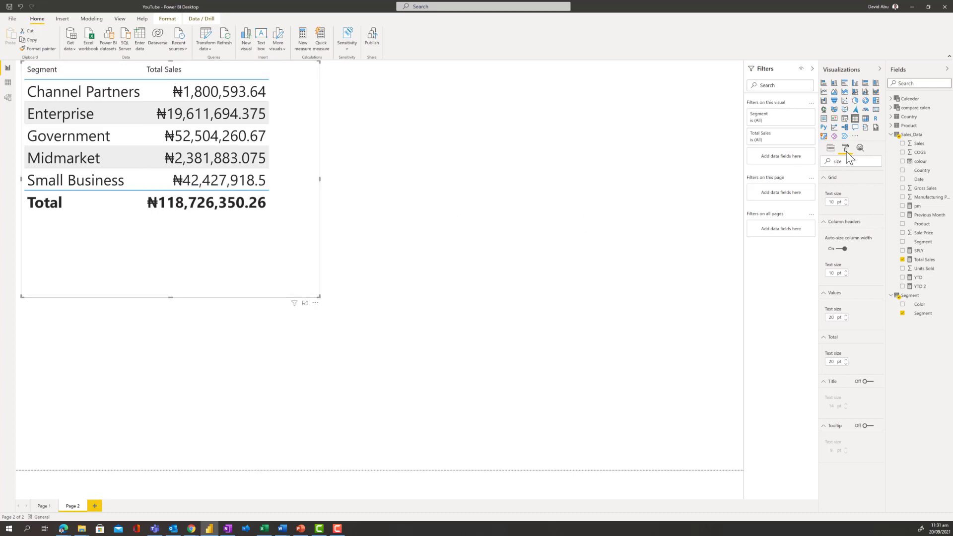
# Clear the format settings search and choose Total Sales as the field for conditional formatting.
pyautogui.write('ize')
pyautogui.press('BackSpace')
pyautogui.press('BackSpace')
pyautogui.press('BackSpace')
pyautogui.press('BackSpace')
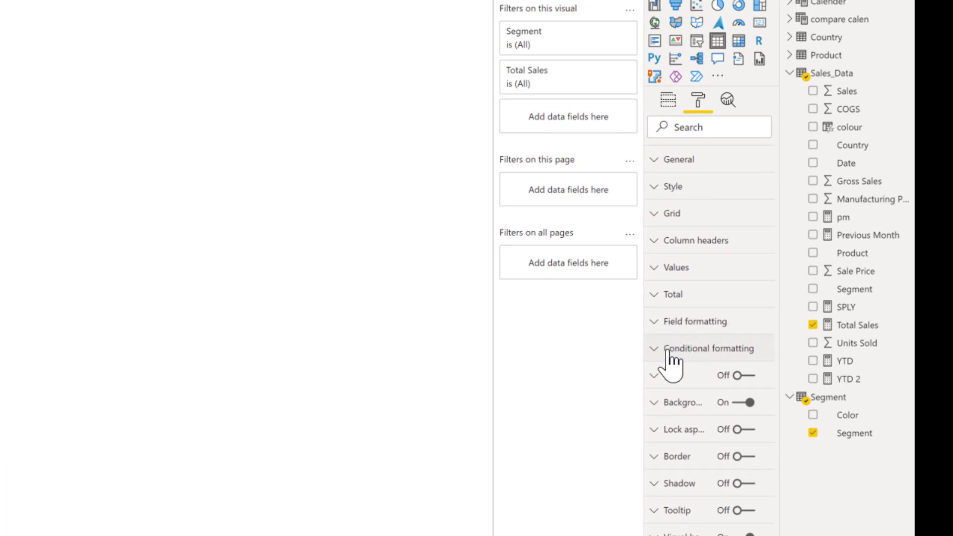
pyautogui.click(668, 349)
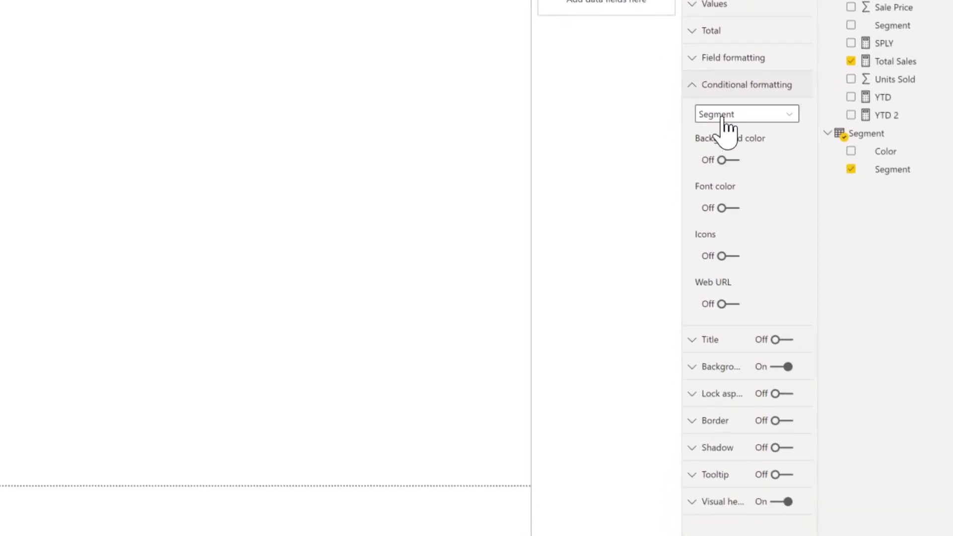
pyautogui.click(759, 119)
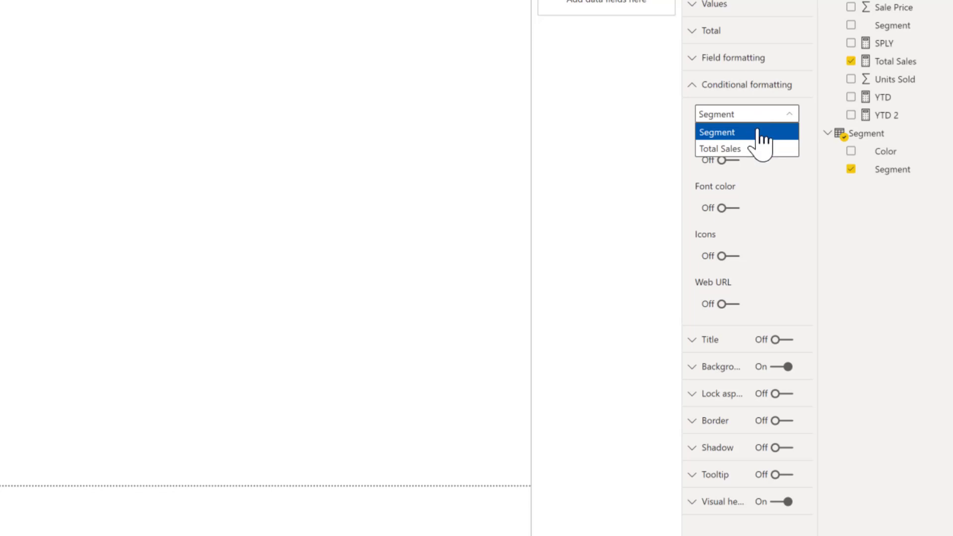
pyautogui.click(731, 149)
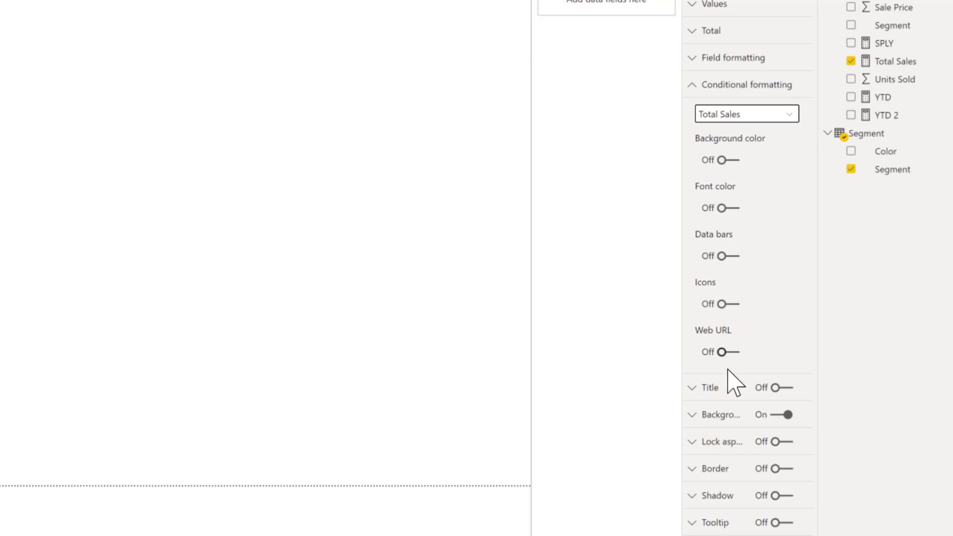
# Apply a background color scale to Total Sales with red for the lowest value.
pyautogui.click(727, 175)
pyautogui.click(726, 163)
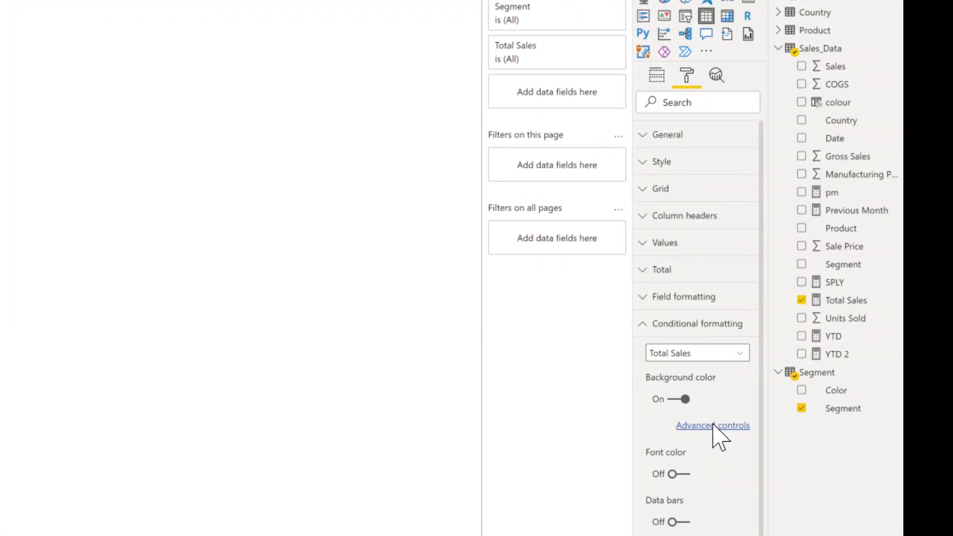
pyautogui.click(705, 426)
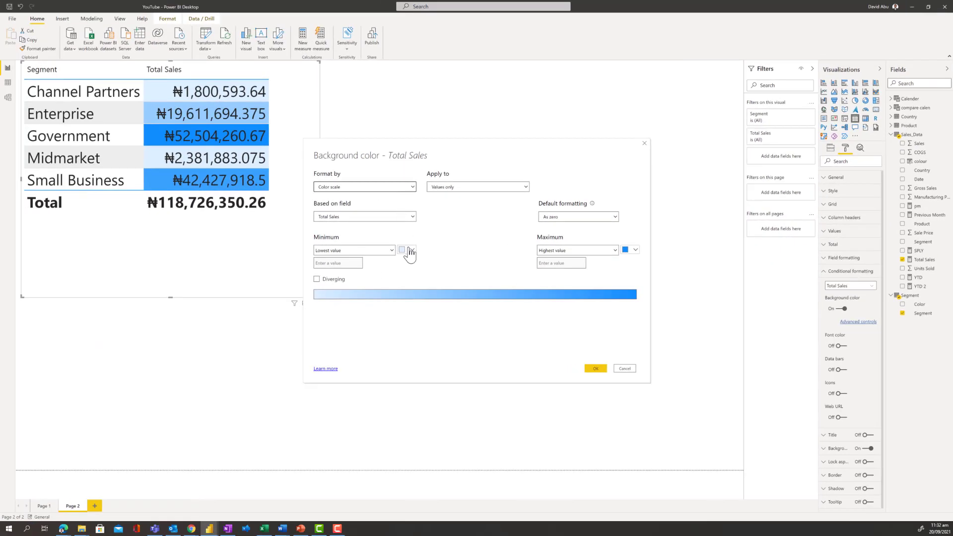
pyautogui.click(410, 252)
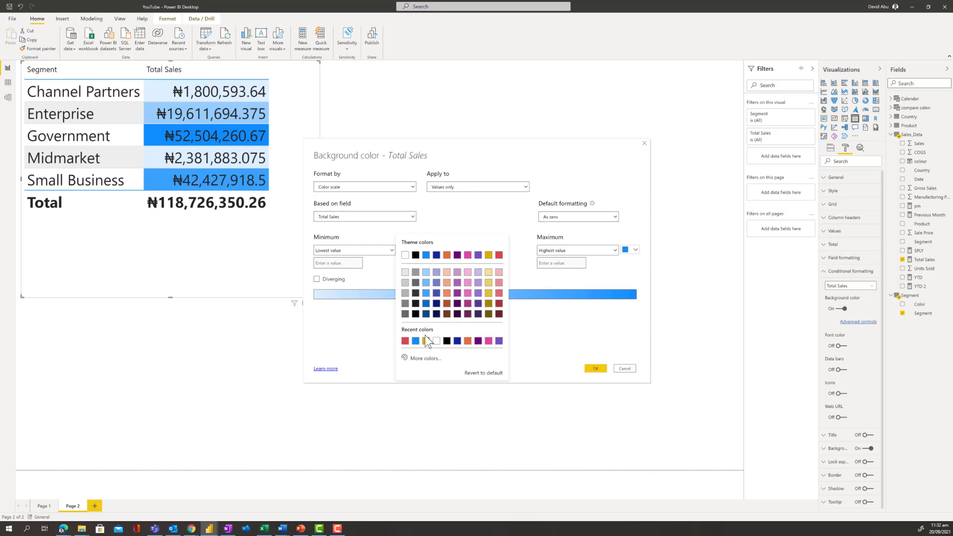
pyautogui.click(405, 340)
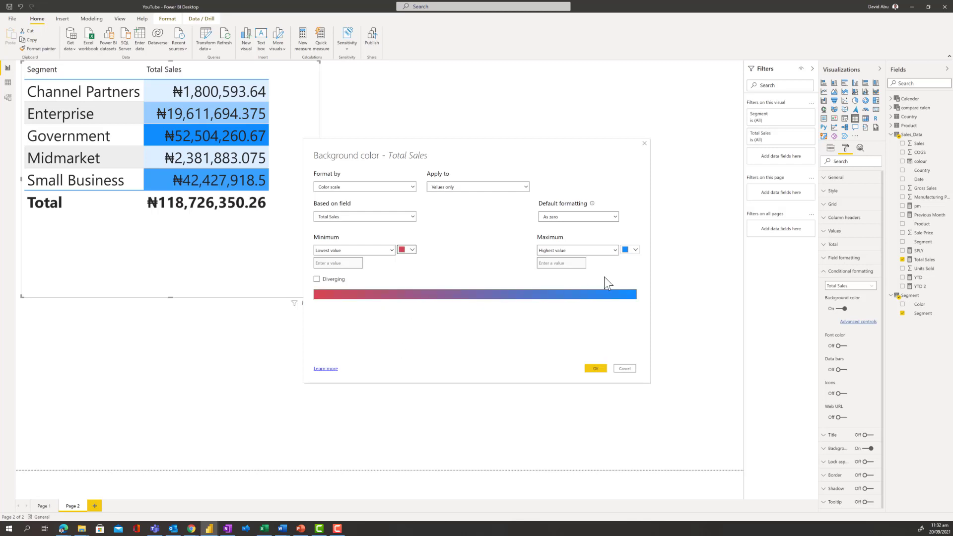
pyautogui.click(594, 369)
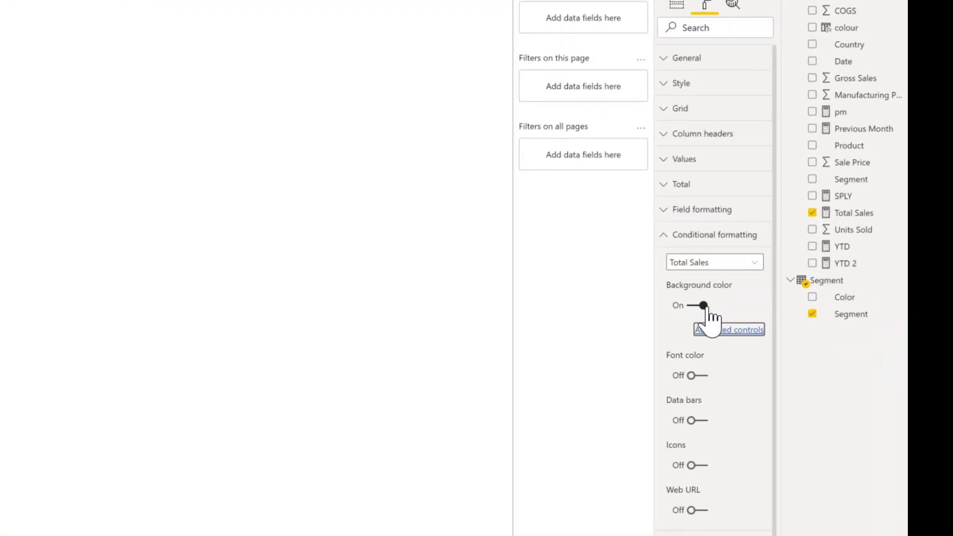
# Turn off the Total Sales background color and apply a font color scale with red for the lowest value.
pyautogui.click(697, 307)
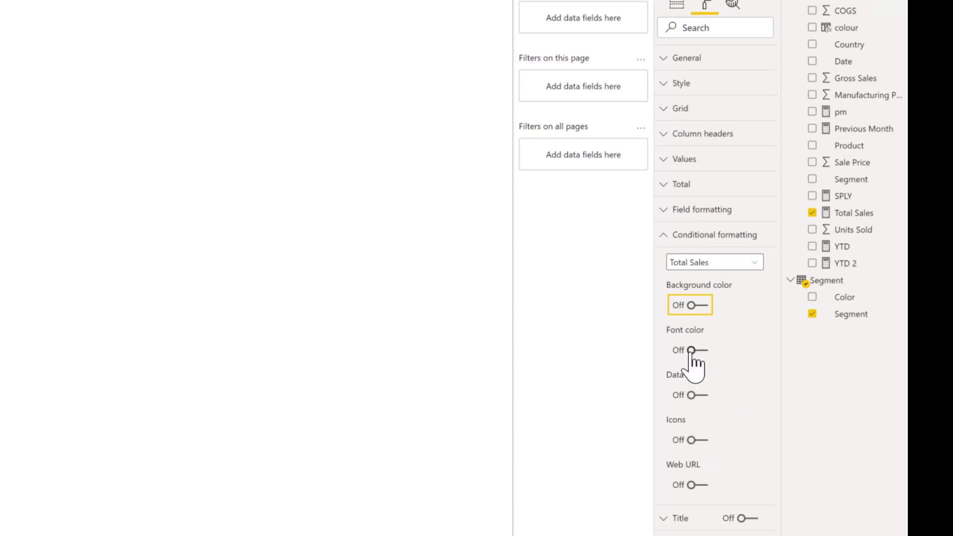
pyautogui.click(691, 350)
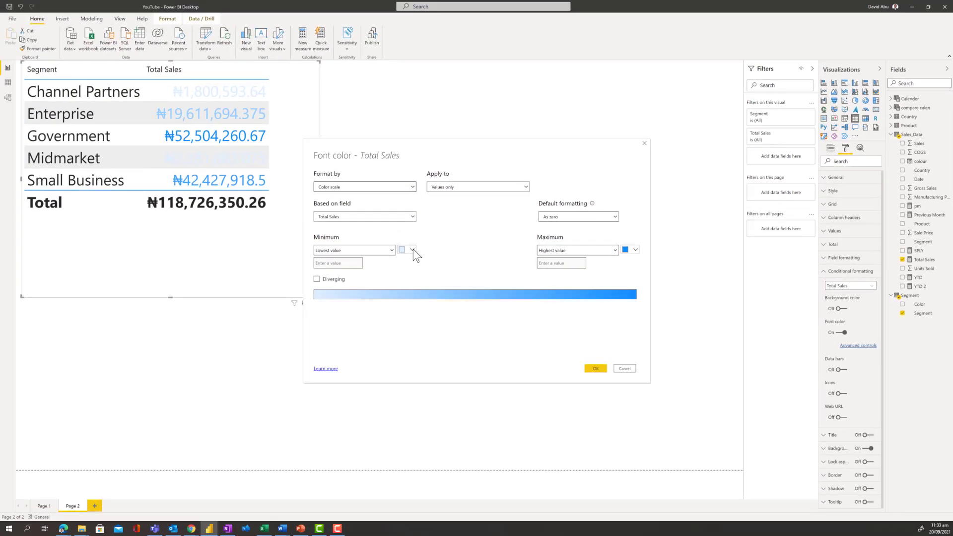
pyautogui.click(412, 250)
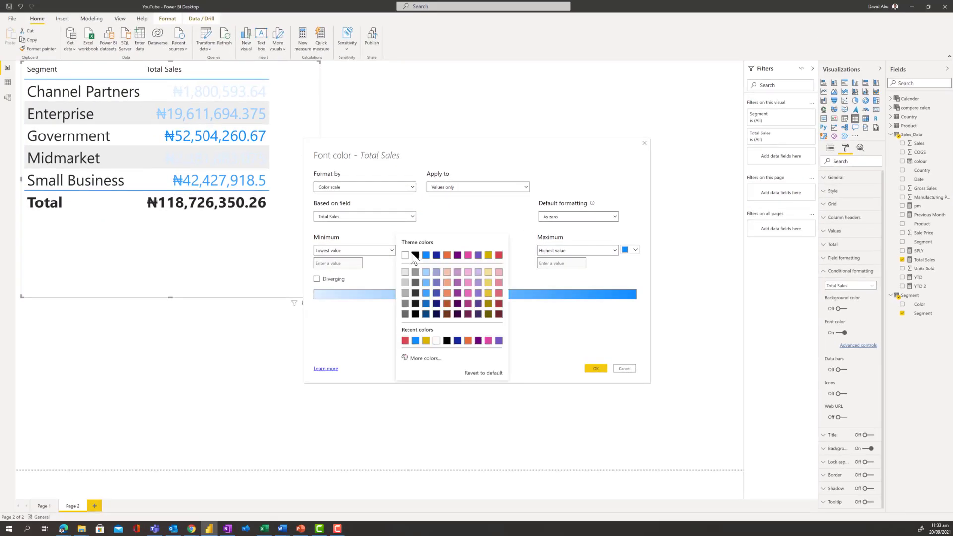
pyautogui.click(406, 341)
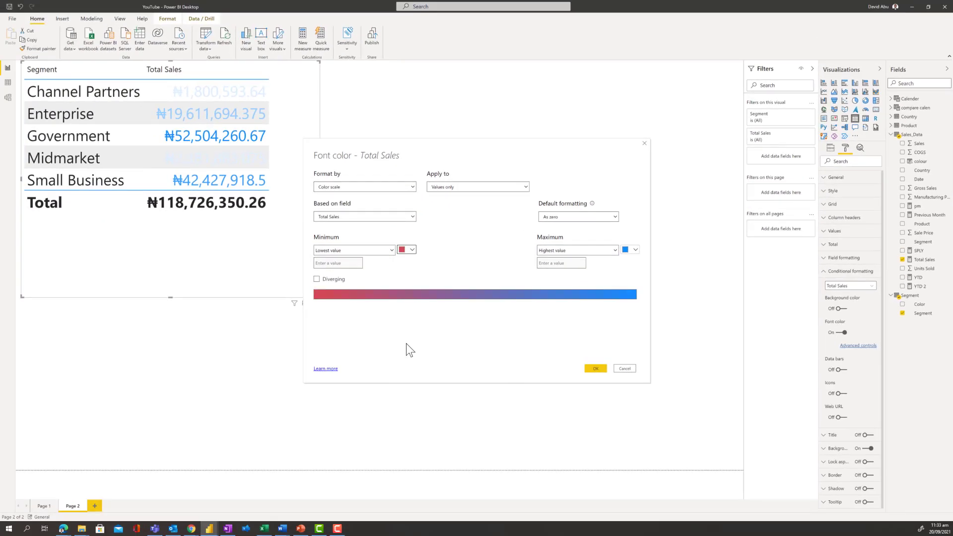
pyautogui.click(598, 370)
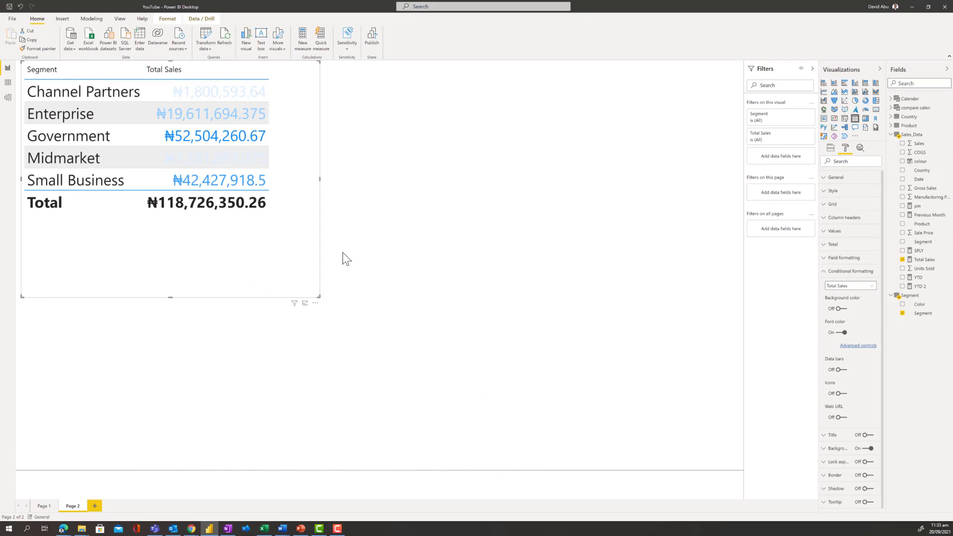
# Switch the Total Sales font color formatting to Rules in its advanced controls.
pyautogui.click(857, 345)
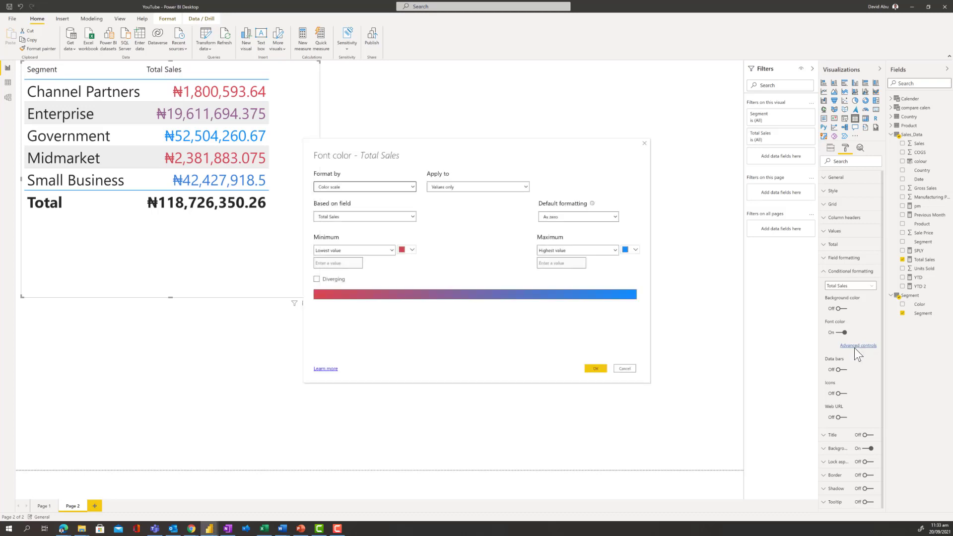
pyautogui.click(375, 184)
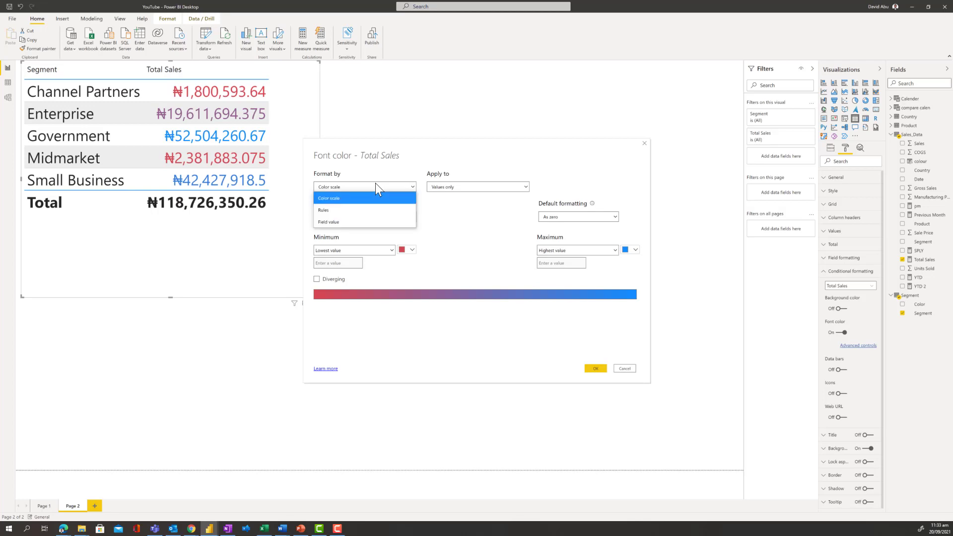
pyautogui.click(355, 212)
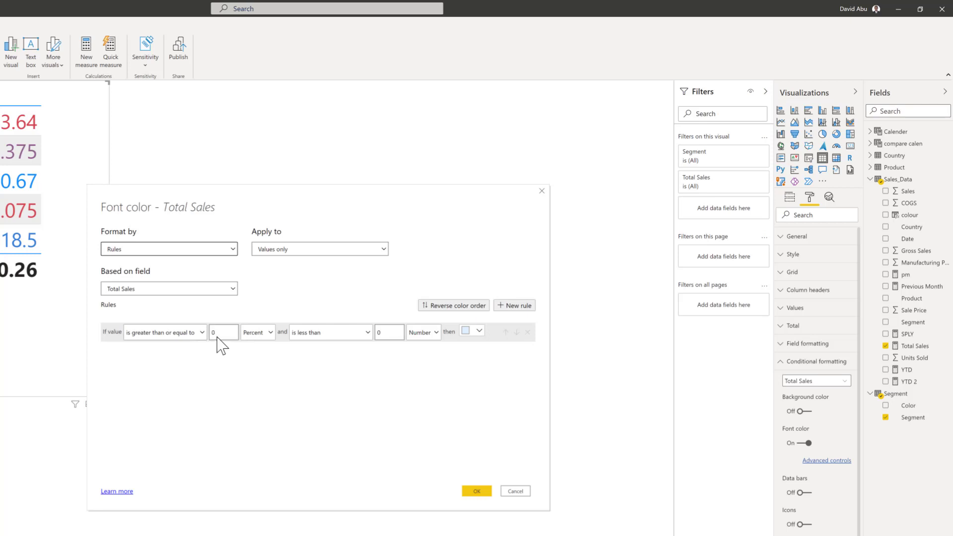
# Define the first font color rule for values from 0 to less than 2000000, with both limits as numbers.
pyautogui.click(385, 334)
pyautogui.press('BackSpace')
pyautogui.write('2000000')
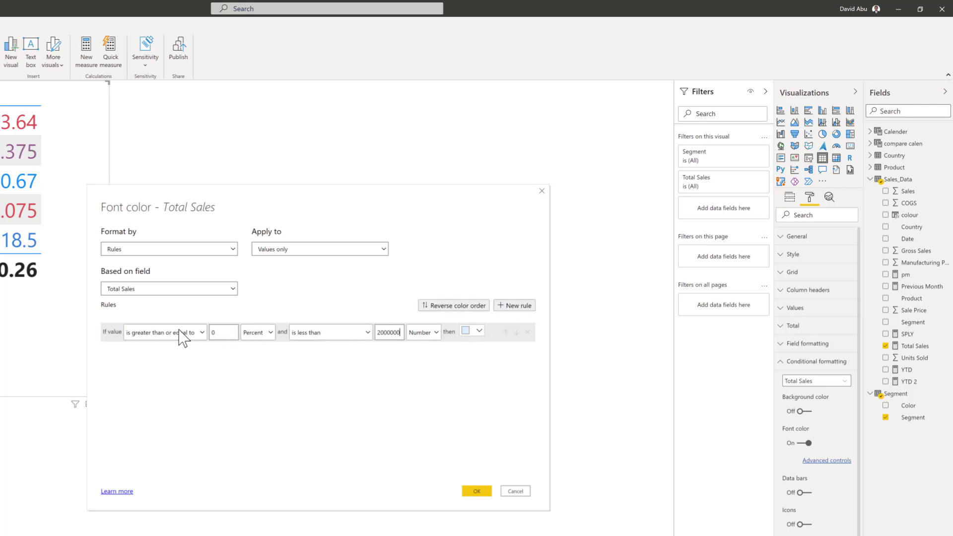
pyautogui.click(267, 335)
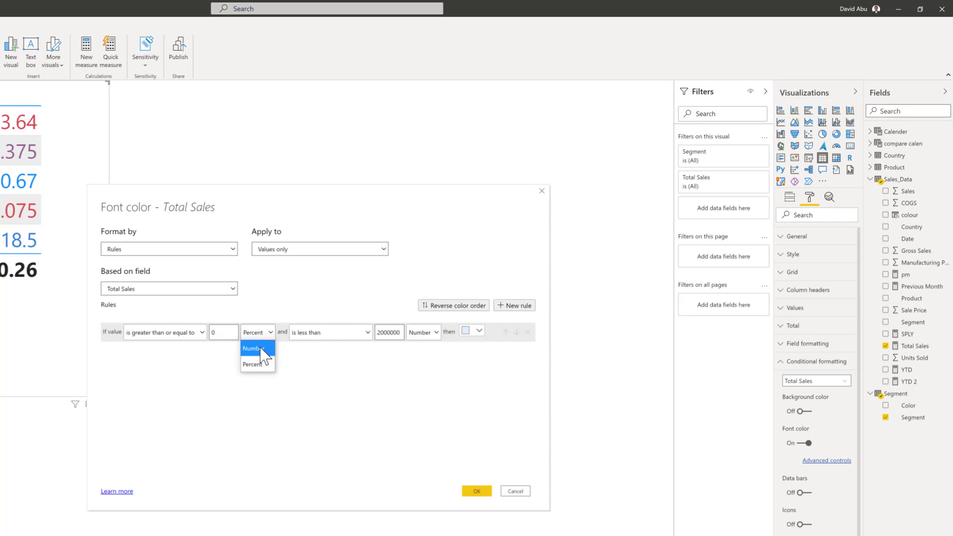
pyautogui.click(260, 349)
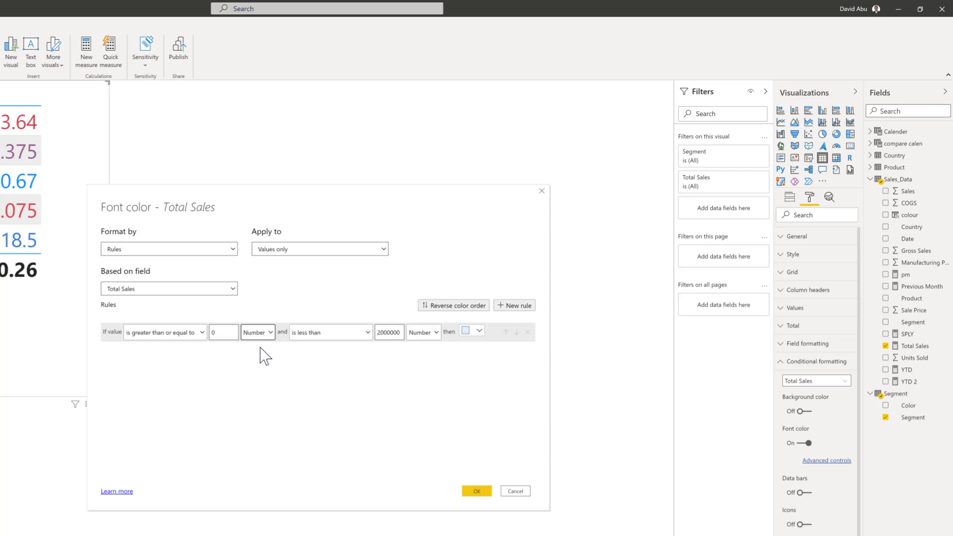
# Add a second font color rule for values from 2000001 to less than 20000000, with both limits as numbers.
pyautogui.click(516, 307)
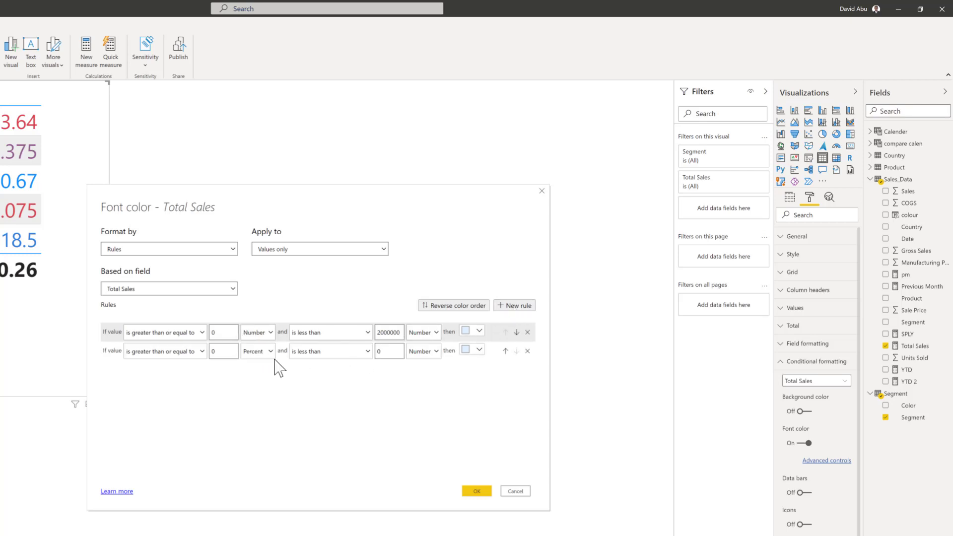
pyautogui.click(226, 352)
pyautogui.press('BackSpace')
pyautogui.write('200000')
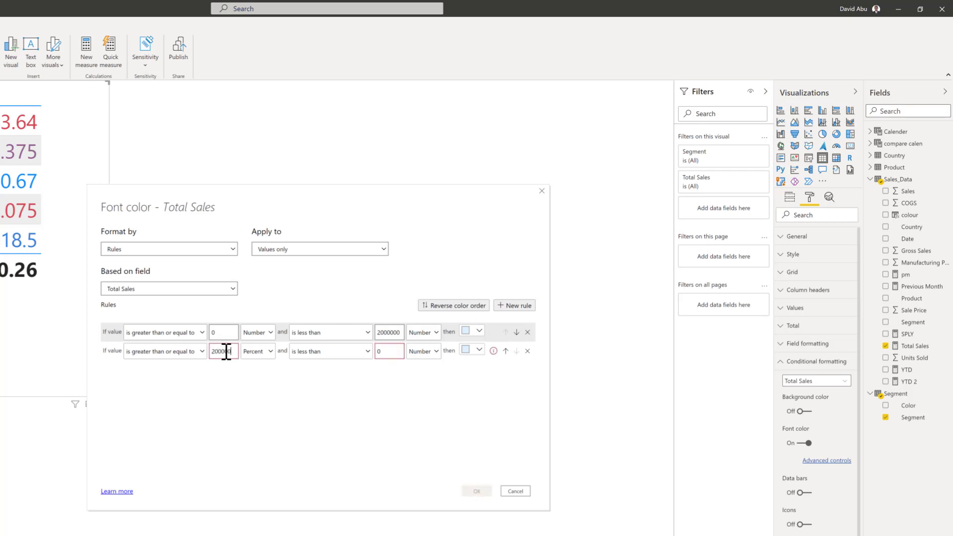
pyautogui.write('1')
pyautogui.press('BackSpace')
pyautogui.write('20000000')
pyautogui.click(264, 353)
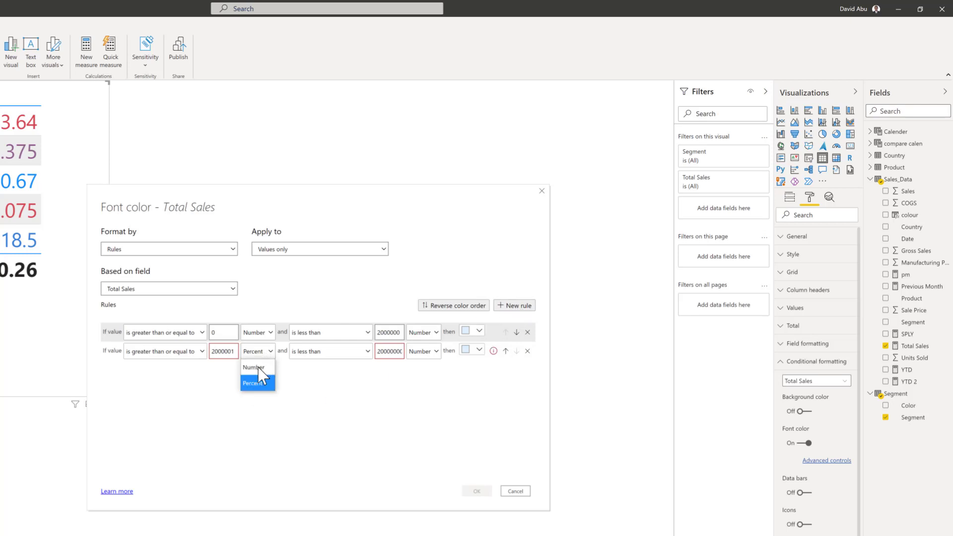
pyautogui.click(257, 369)
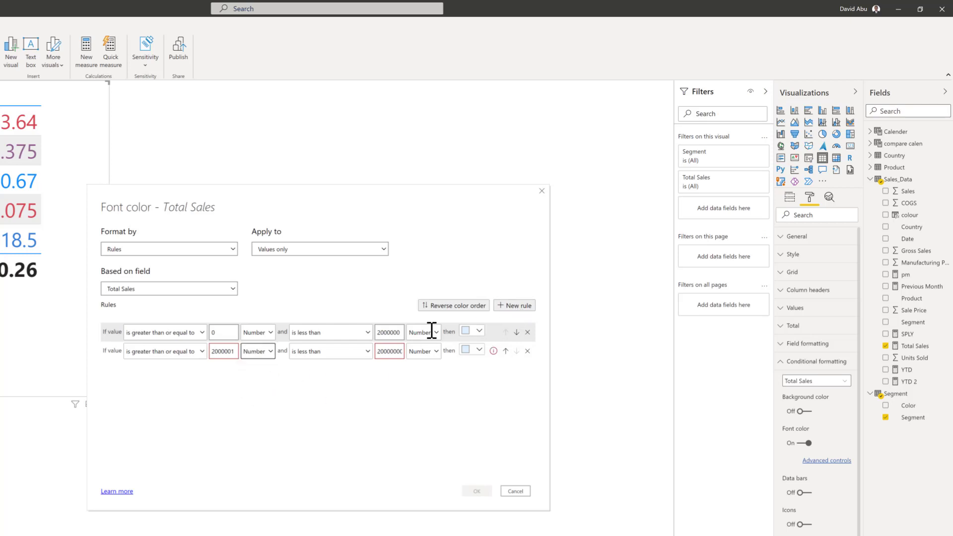
# Add a third font color rule for values from 20000001 to less than 50000000, with both limits as numbers.
pyautogui.click(515, 305)
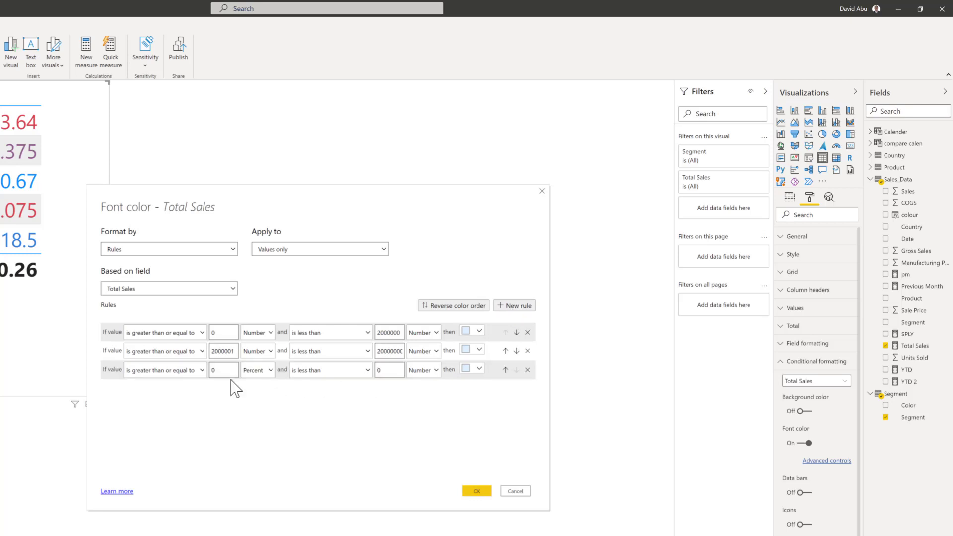
pyautogui.doubleClick(221, 372)
pyautogui.write('20000001')
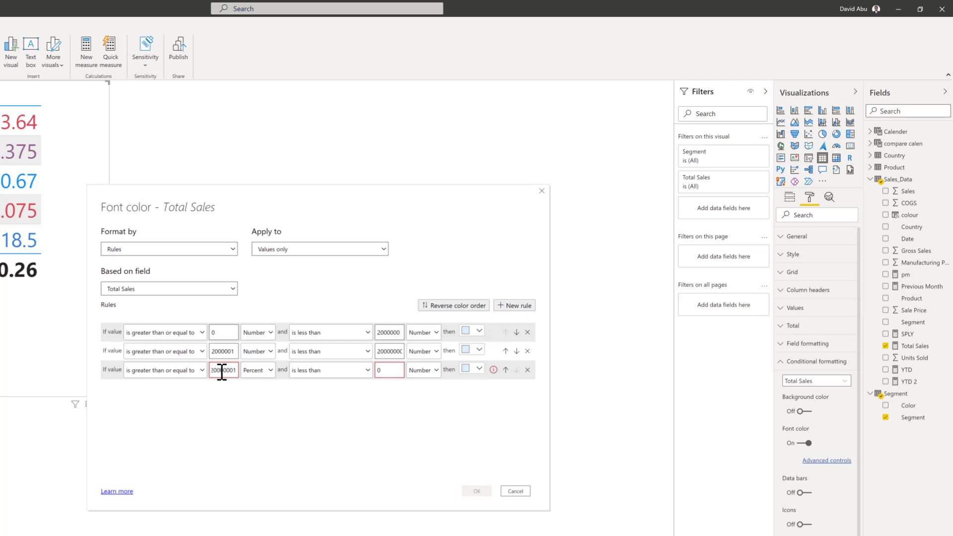
pyautogui.click(391, 371)
pyautogui.doubleClick(392, 370)
pyautogui.write('50000000')
pyautogui.click(260, 371)
pyautogui.click(261, 386)
# Color the first rule red, the second purple and the third blue, and apply the font color rules to Total Sales.
pyautogui.click(470, 332)
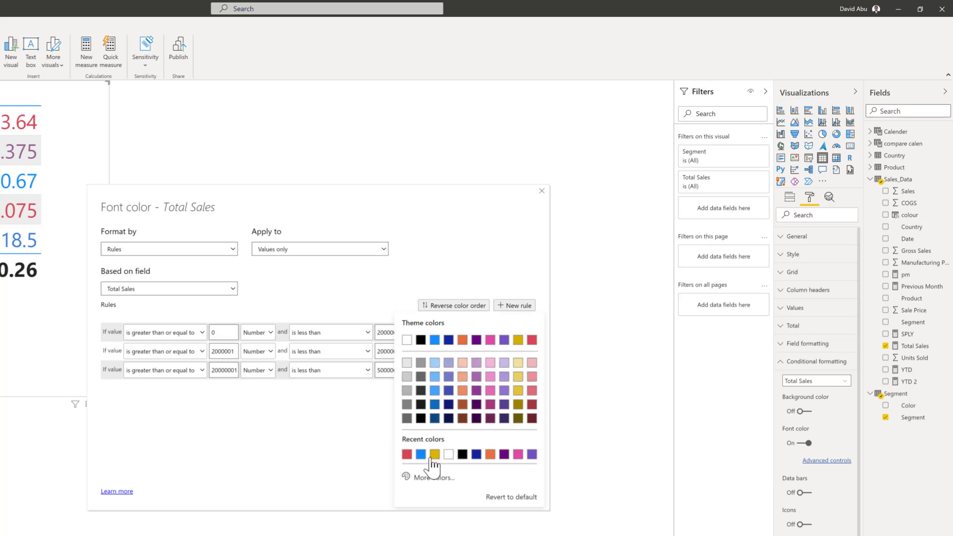
pyautogui.click(407, 454)
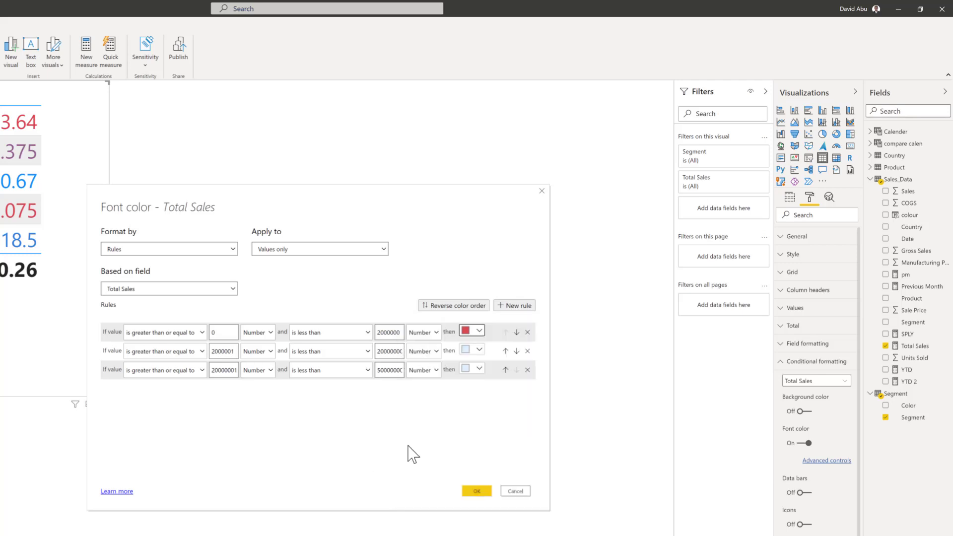
pyautogui.click(470, 371)
pyautogui.click(437, 329)
pyautogui.click(472, 352)
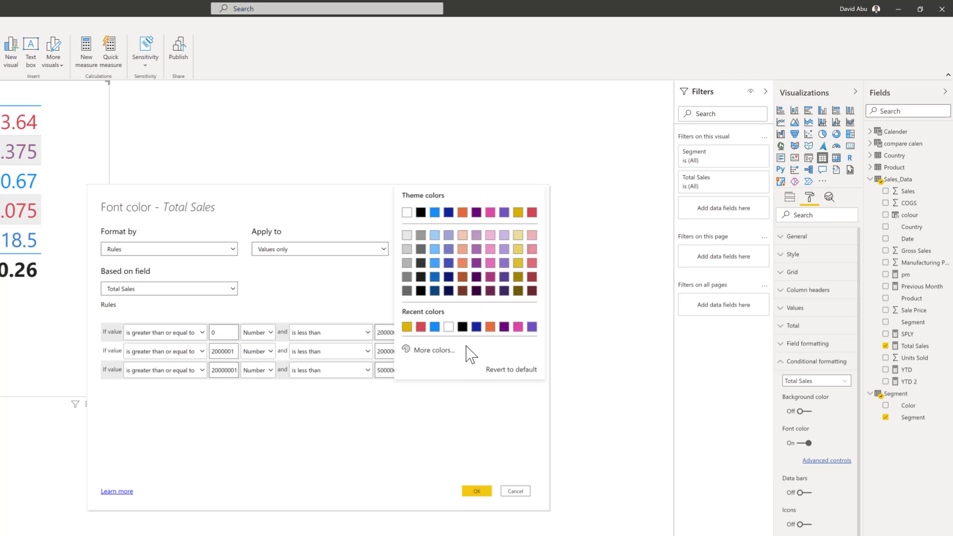
pyautogui.click(478, 277)
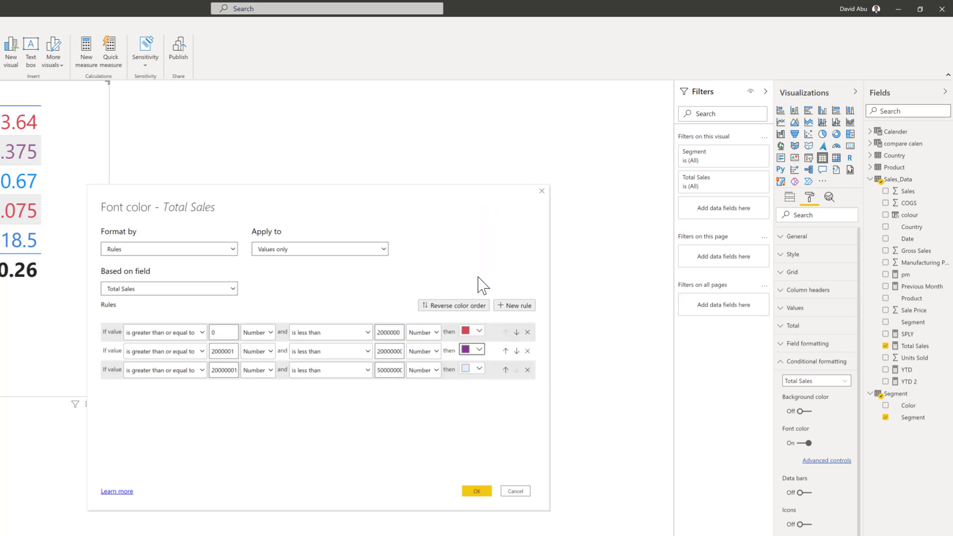
pyautogui.click(478, 371)
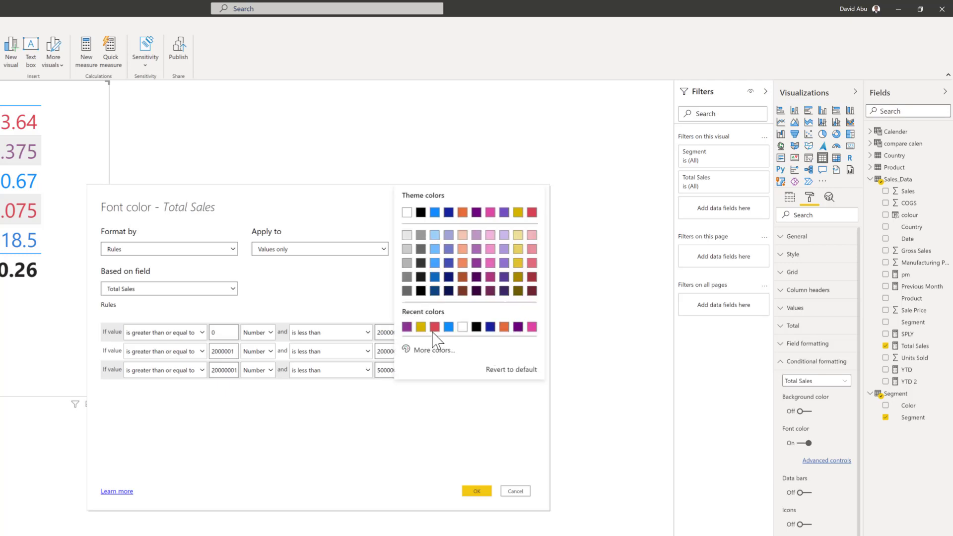
pyautogui.click(448, 327)
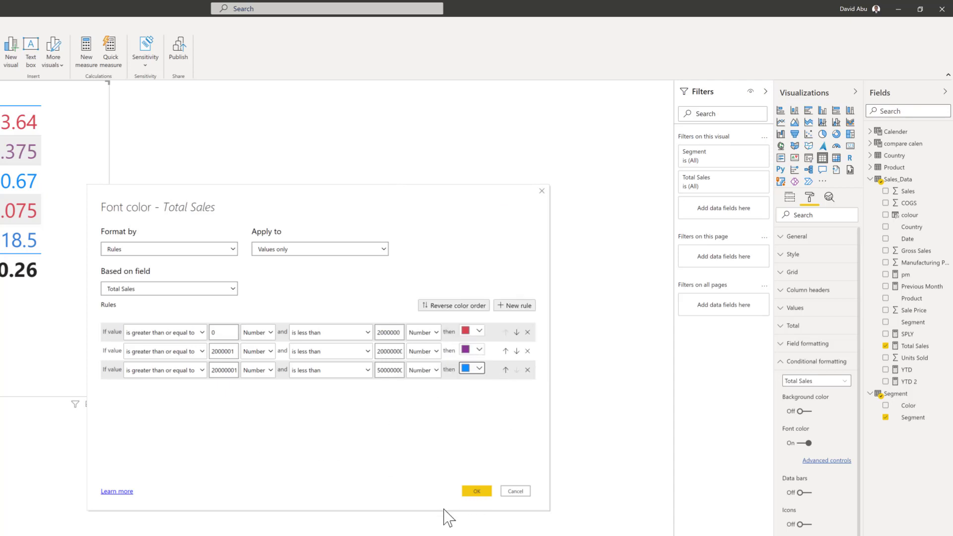
pyautogui.click(476, 491)
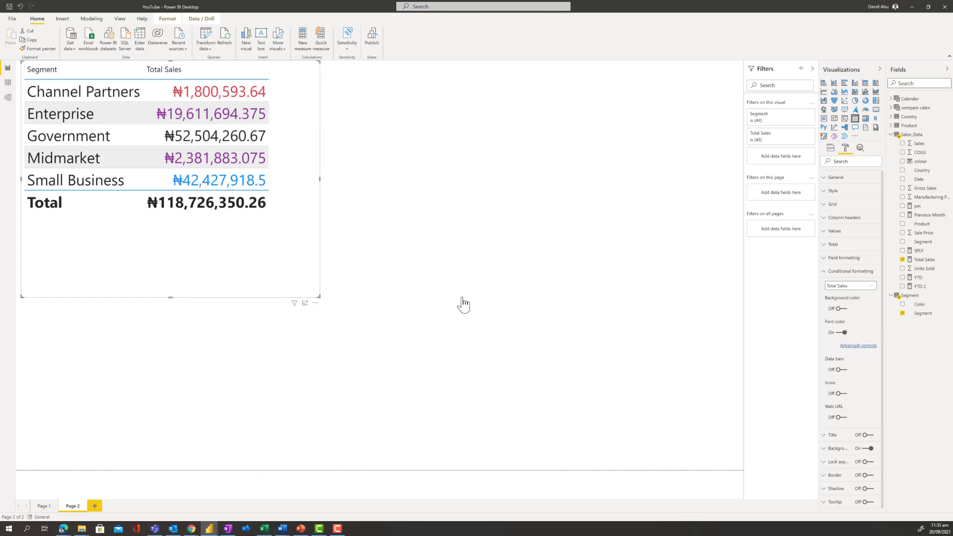
# Raise the upper limit of the third Total Sales font color rule to 53000000 and apply it.
pyautogui.click(858, 345)
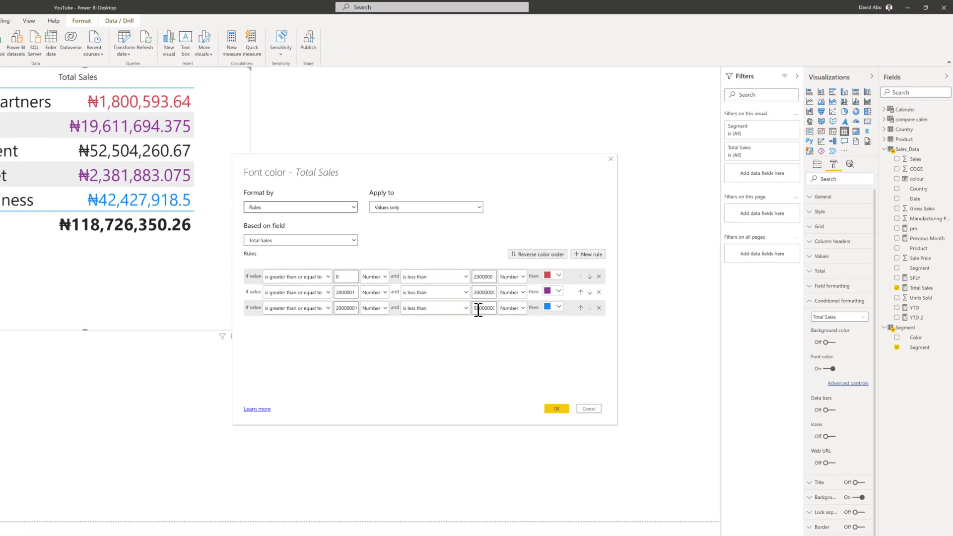
pyautogui.click(352, 392)
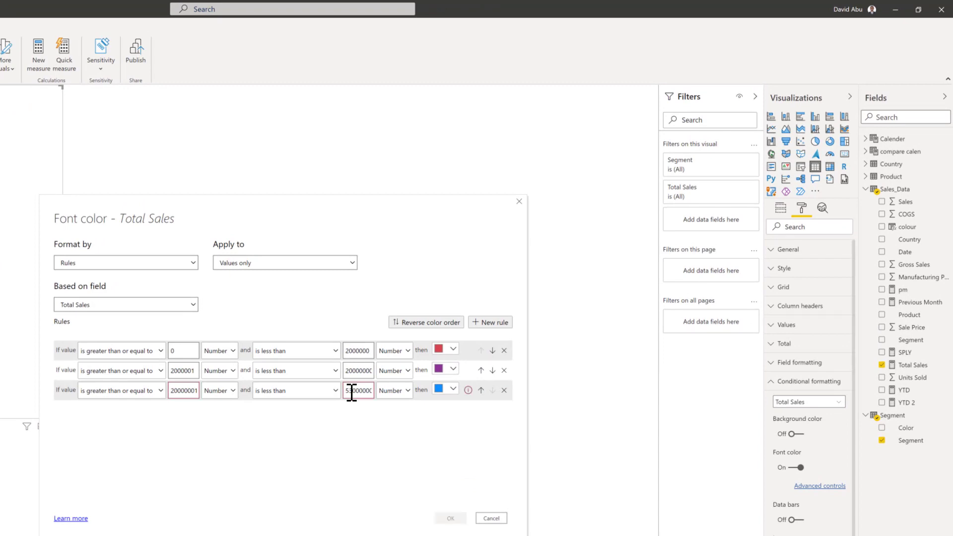
pyautogui.write('3')
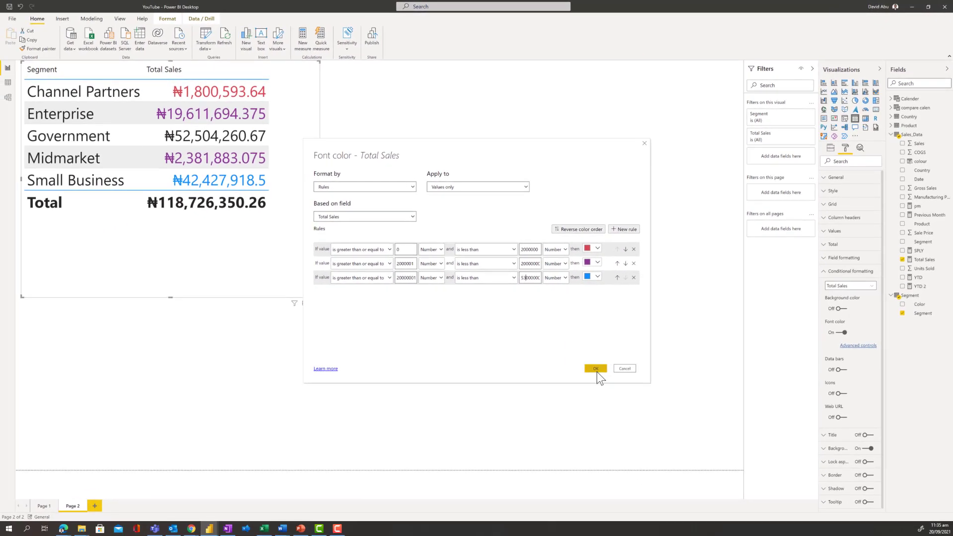
pyautogui.click(596, 368)
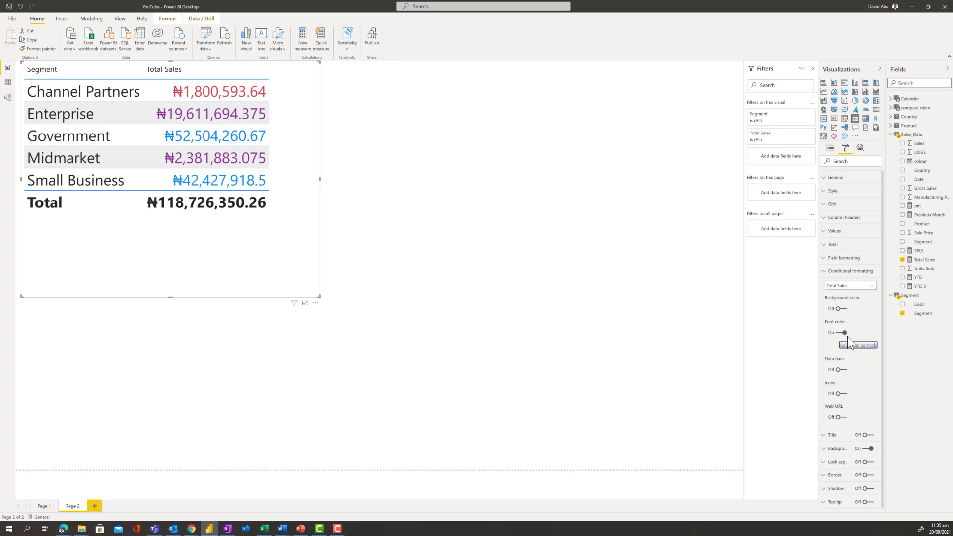
# Try data bars on the Total Sales column, turn them off again and turn on icons instead.
pyautogui.click(841, 370)
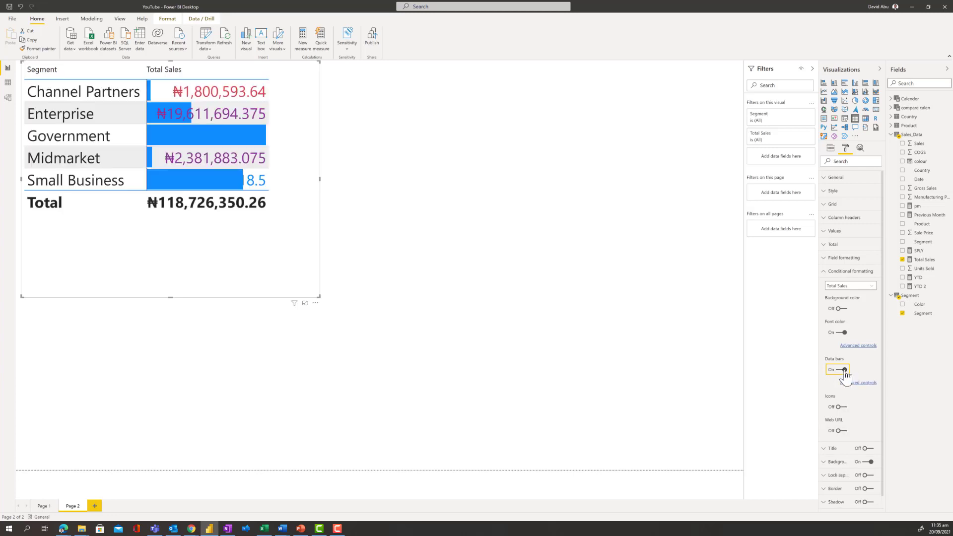
pyautogui.click(844, 371)
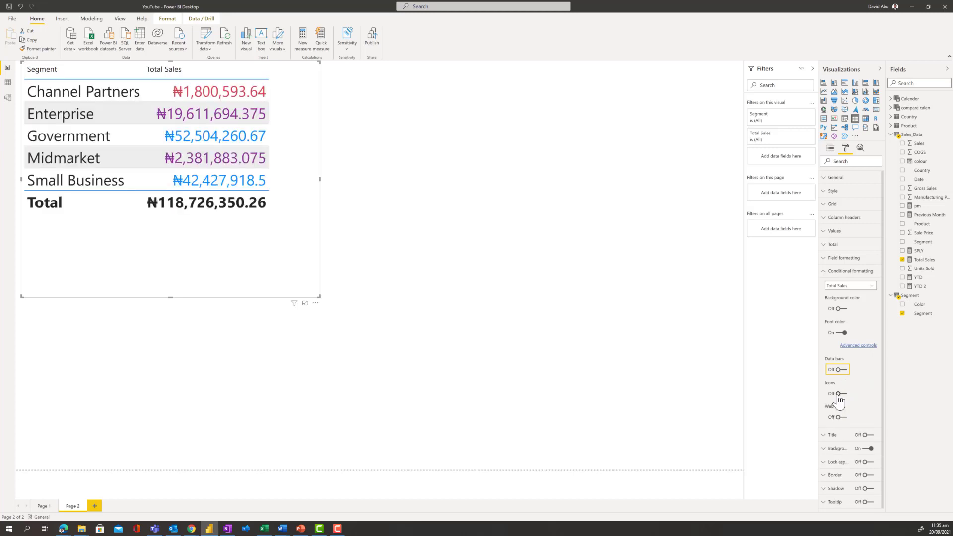
pyautogui.click(838, 394)
pyautogui.click(838, 394)
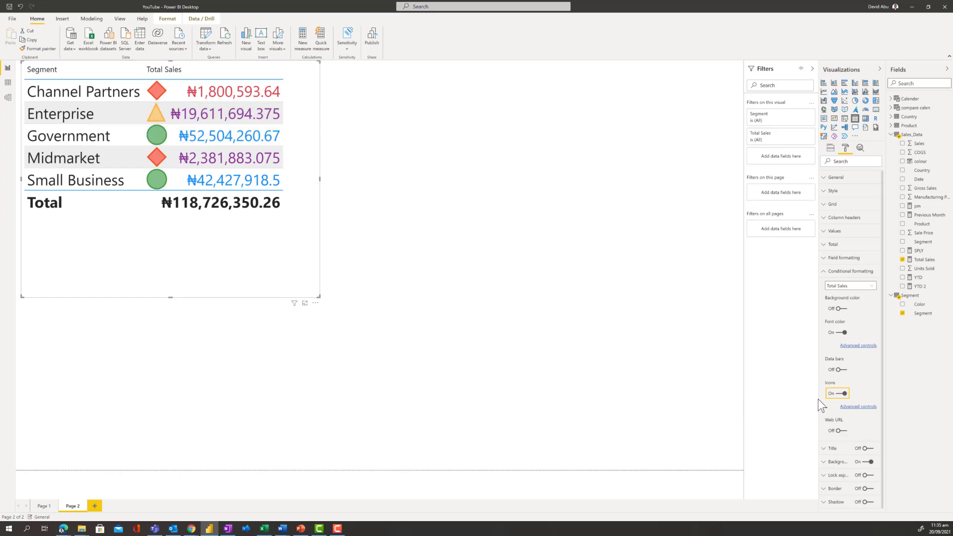
# Change the Total Sales icon style to the set of five colored arrows and apply it.
pyautogui.click(857, 407)
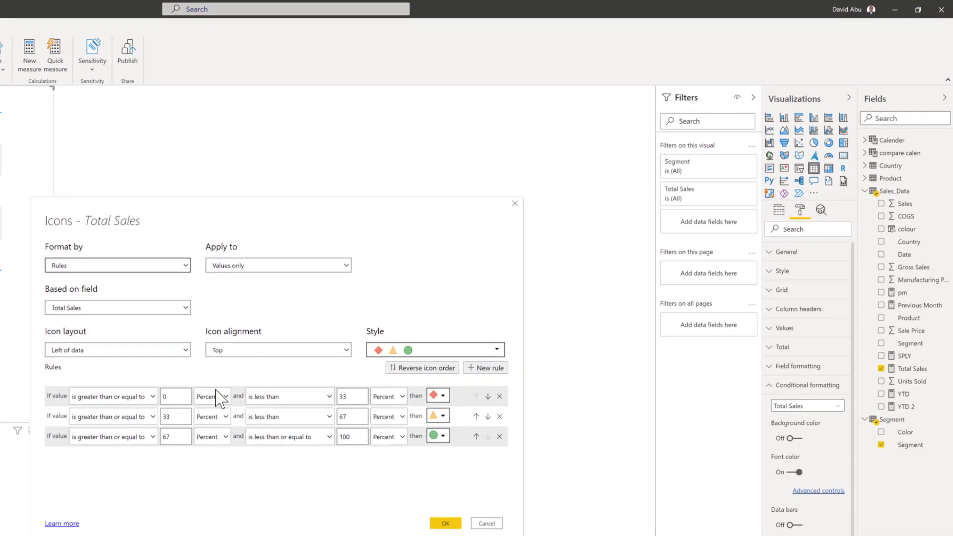
pyautogui.click(435, 395)
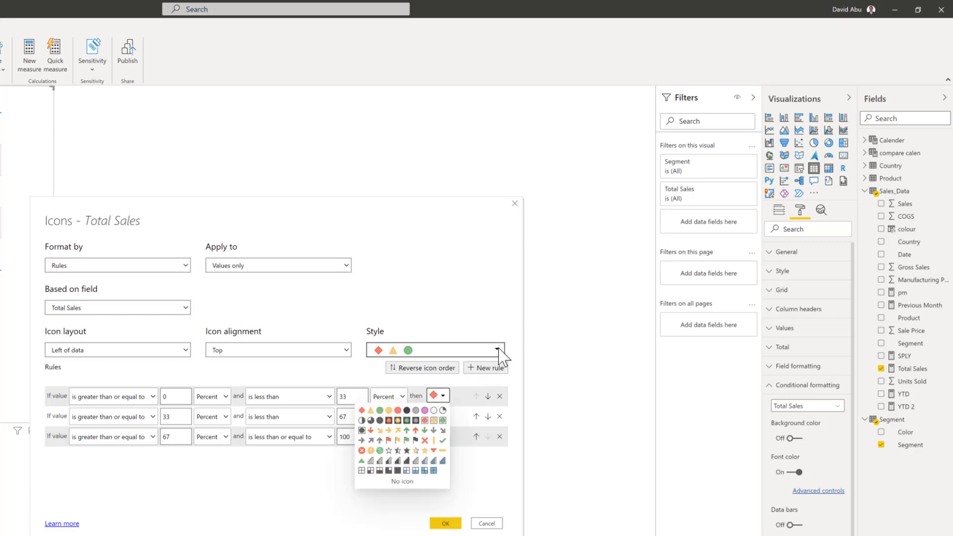
pyautogui.click(495, 350)
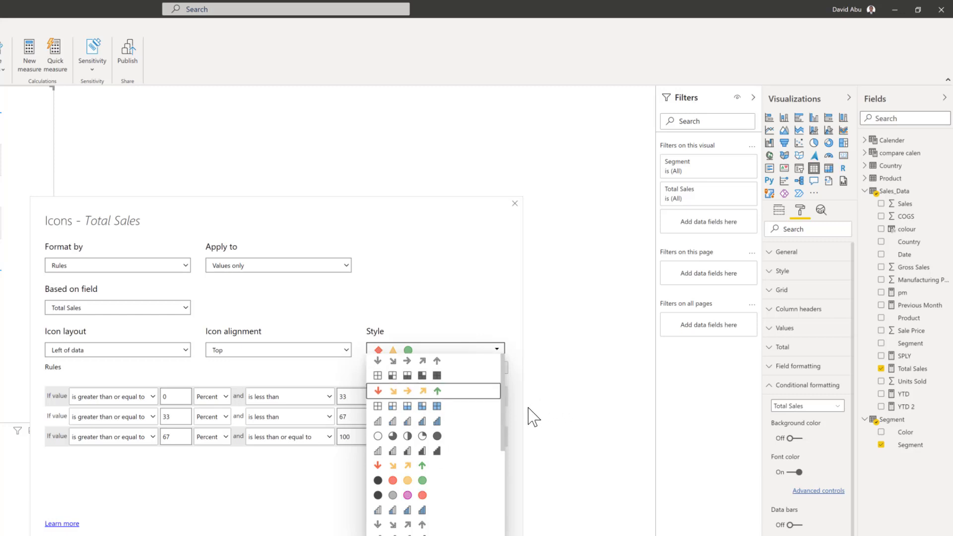
pyautogui.press('Return')
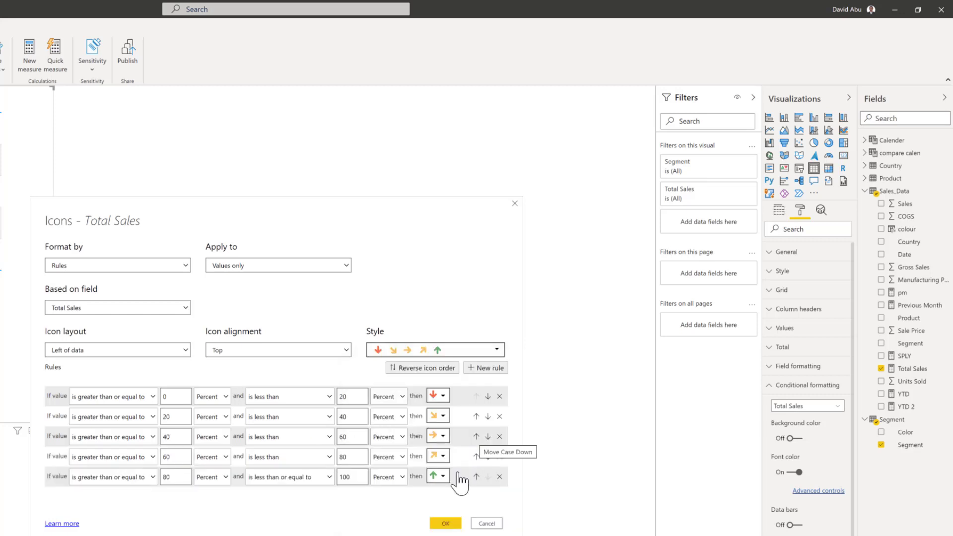
pyautogui.click(443, 524)
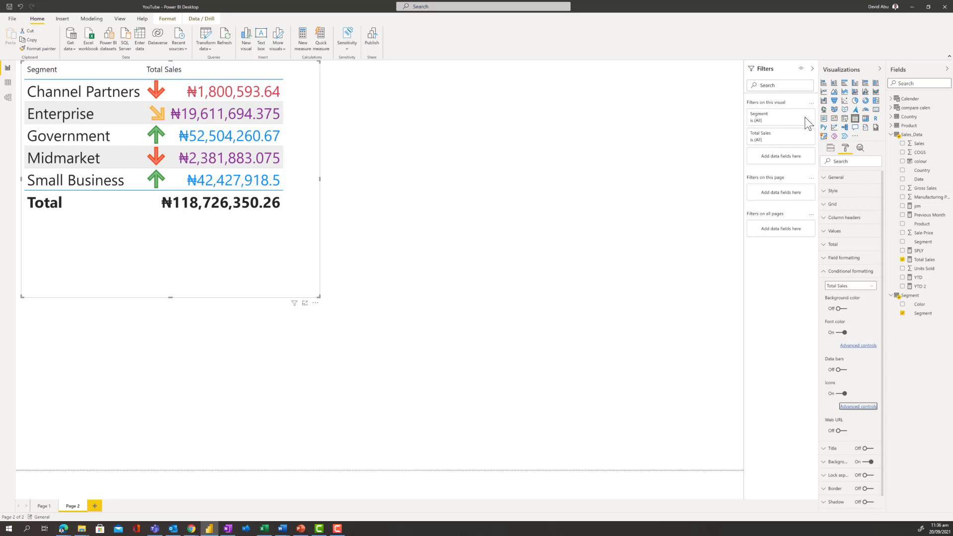
# Add a slicer to the page using the Product field from the Product table.
pyautogui.click(846, 120)
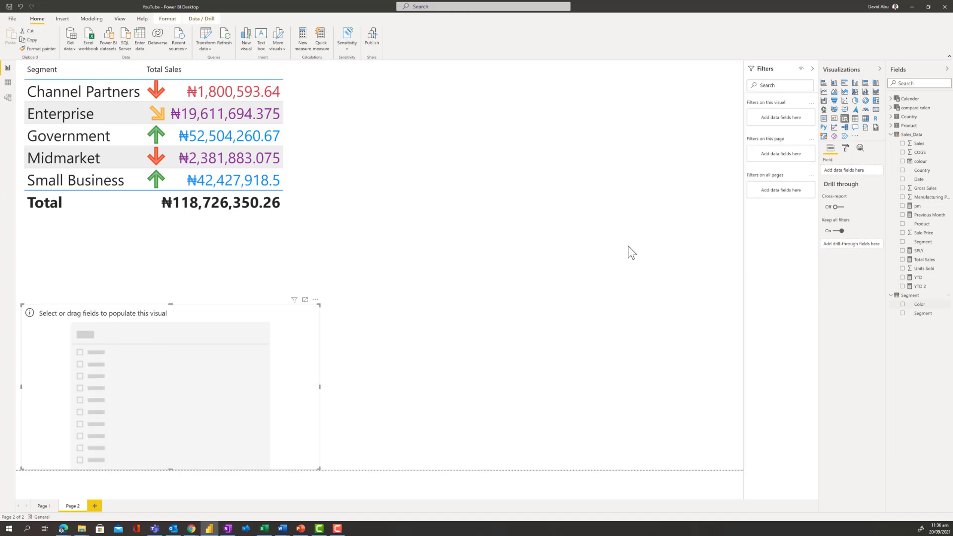
pyautogui.click(892, 126)
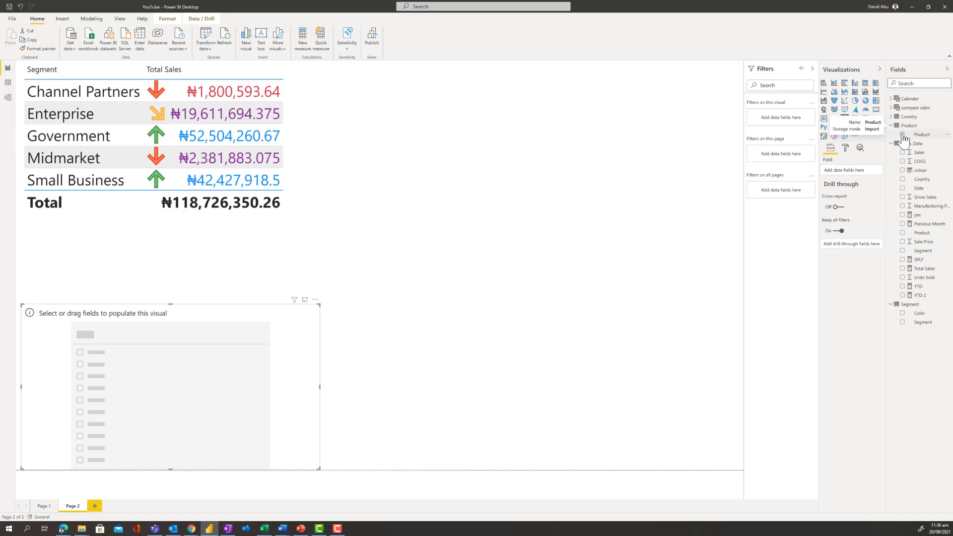
pyautogui.click(903, 134)
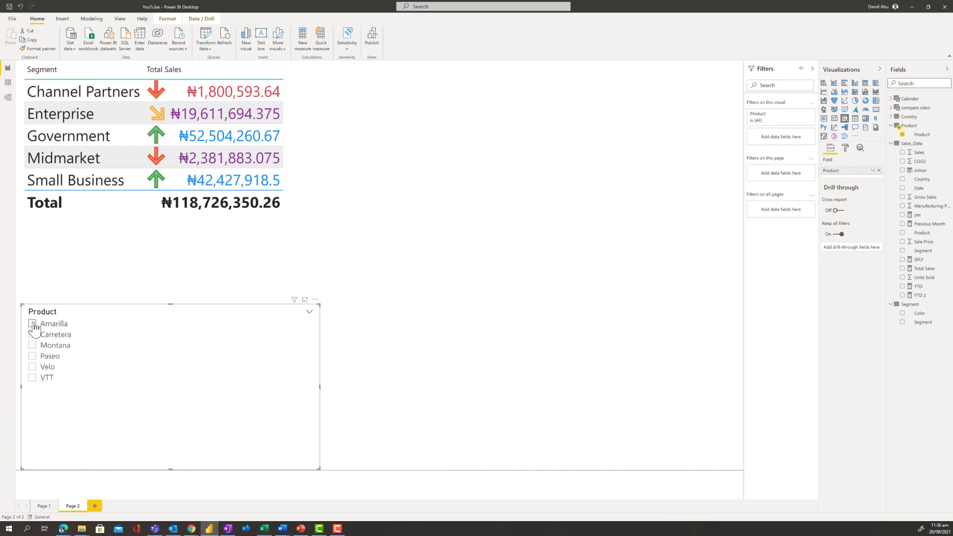
# Check the table's formatting by filtering to Amarilla, Carretera, Montana and Paseo one at a time, and clear the slicer.
pyautogui.click(33, 325)
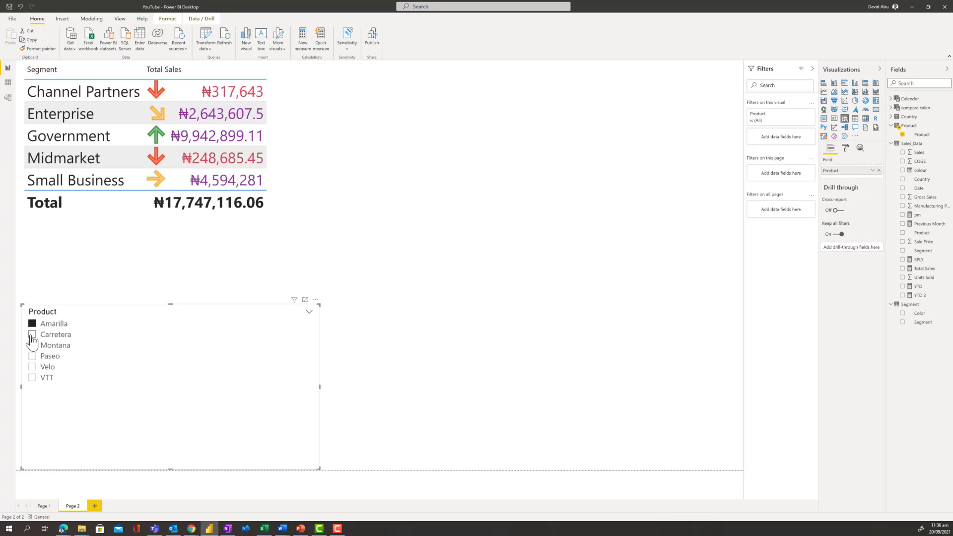
pyautogui.click(32, 335)
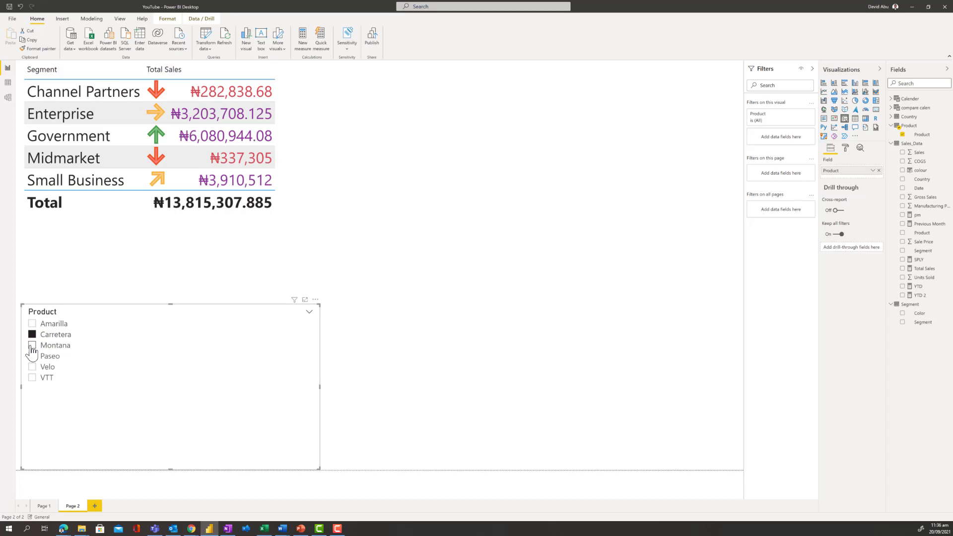
pyautogui.click(32, 346)
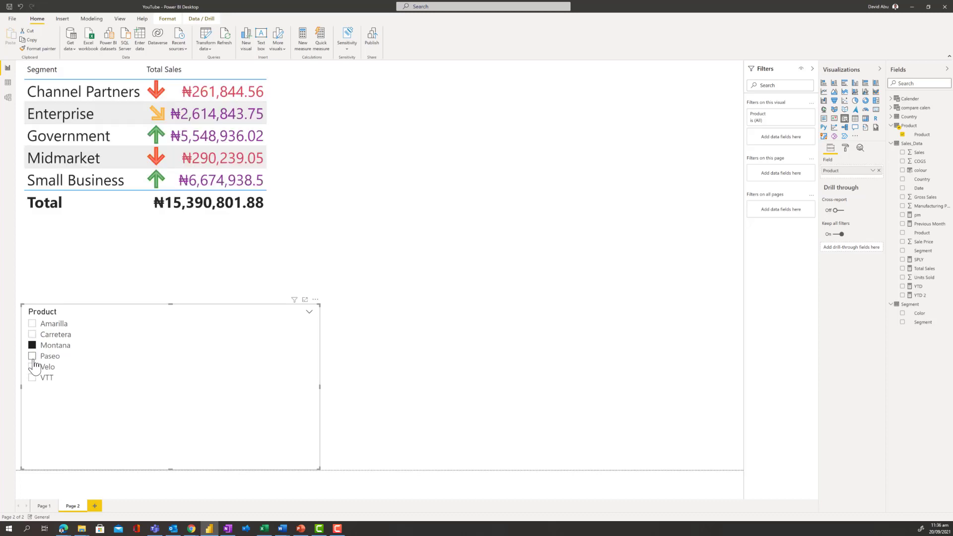
pyautogui.click(33, 359)
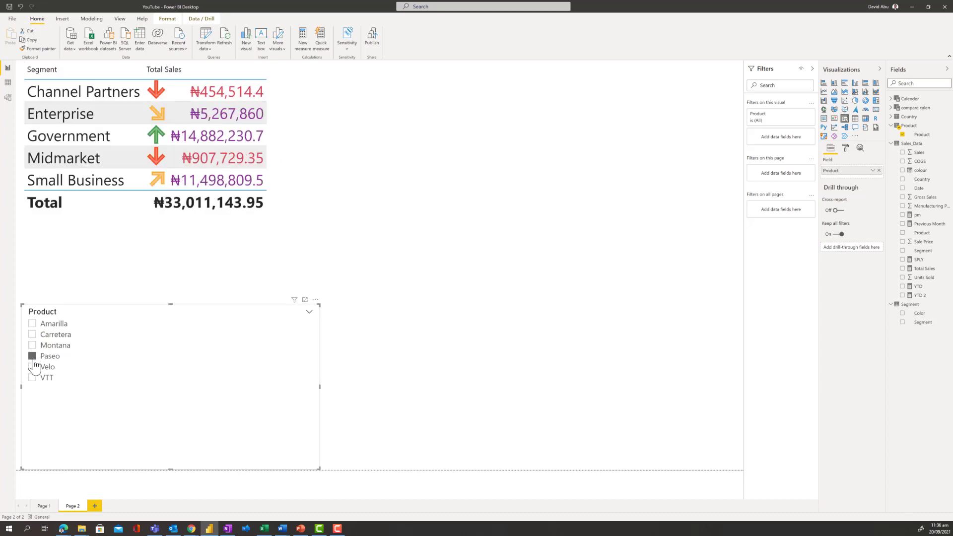
pyautogui.click(32, 355)
# Show the formatting options of the Total Sales table, examine the Segment table's Color column in the data view and return to the report.
pyautogui.click(302, 216)
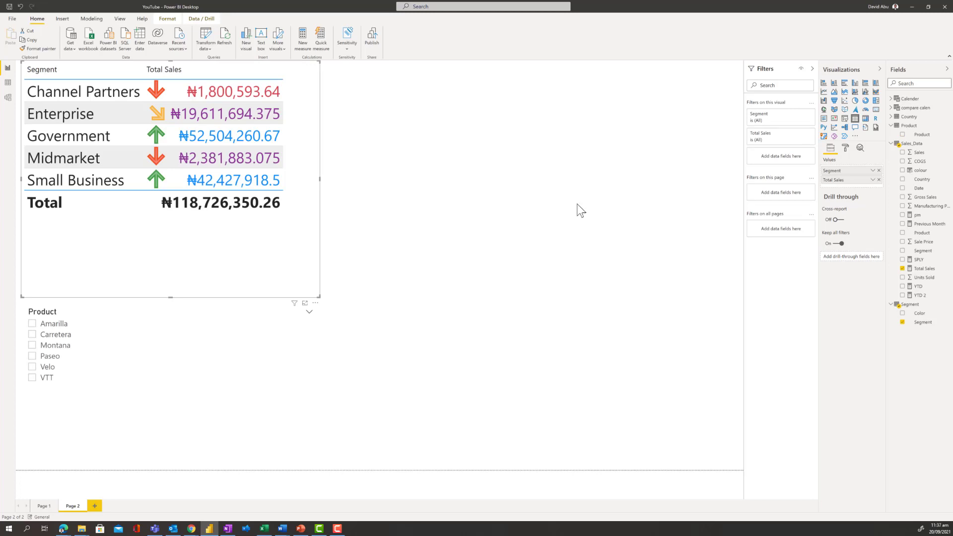
pyautogui.click(846, 149)
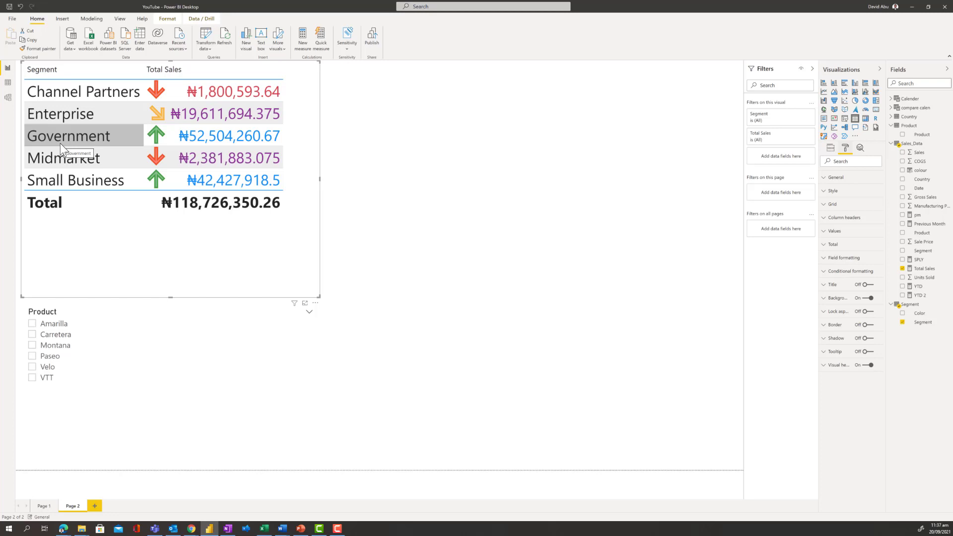
pyautogui.click(9, 84)
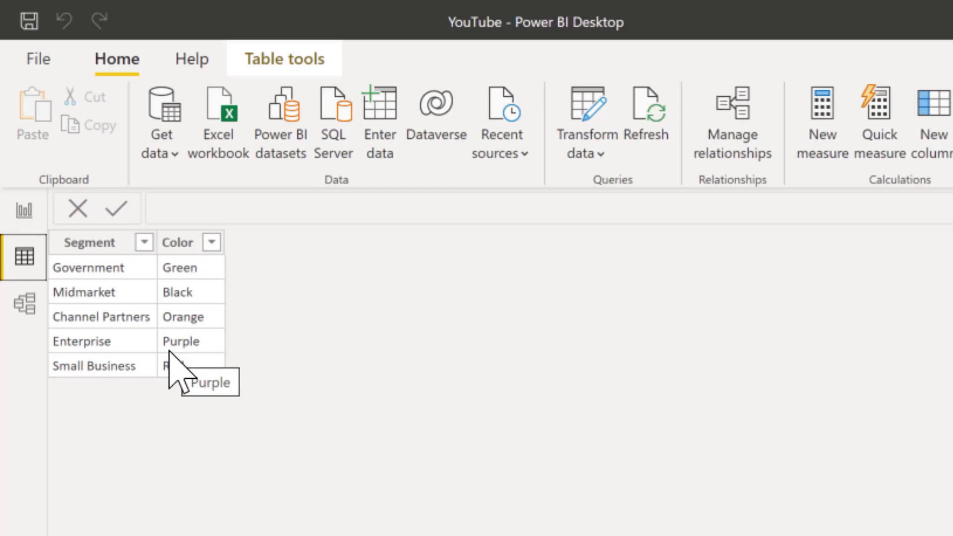
pyautogui.click(20, 209)
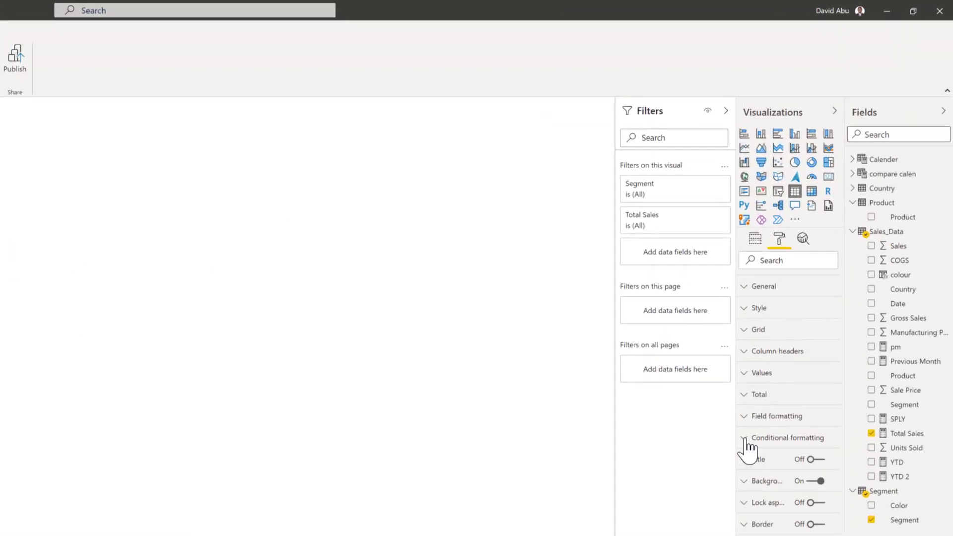
# Apply conditional font color to the Segment column, formatted by field value based on the Color field of the Segment table.
pyautogui.click(747, 445)
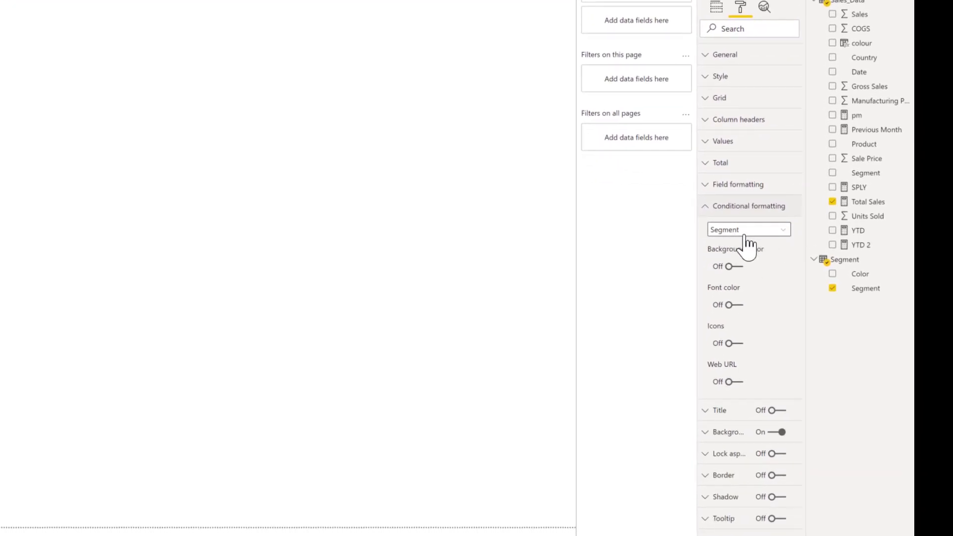
pyautogui.click(731, 305)
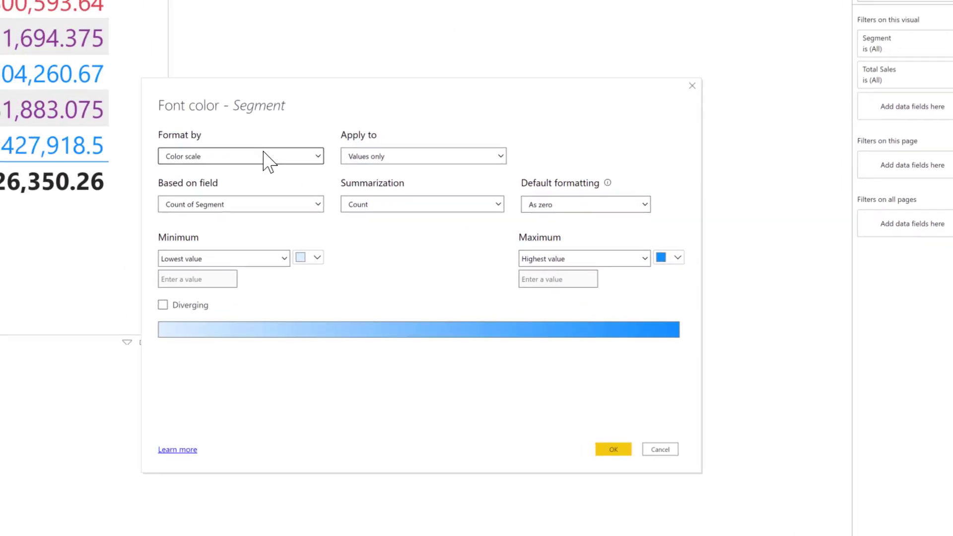
pyautogui.click(264, 156)
pyautogui.click(222, 211)
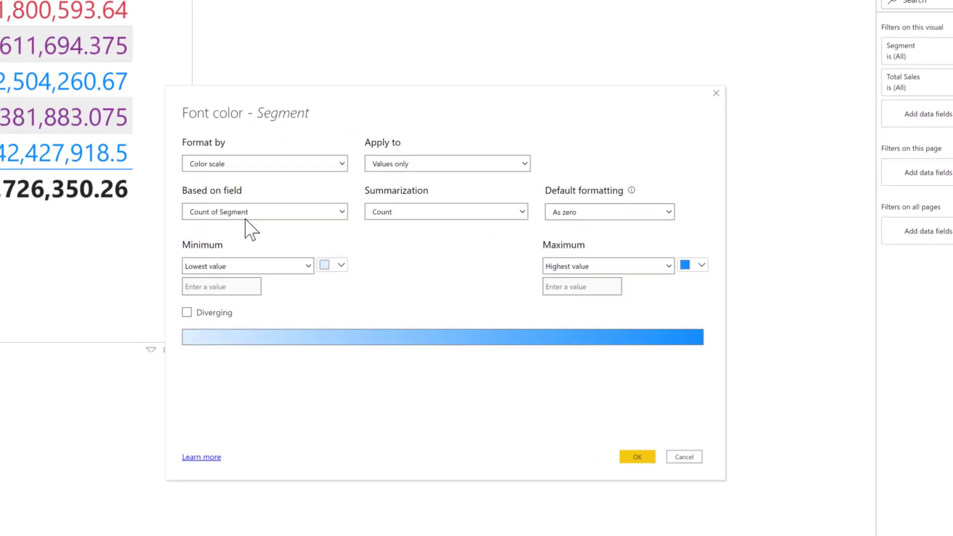
pyautogui.click(249, 214)
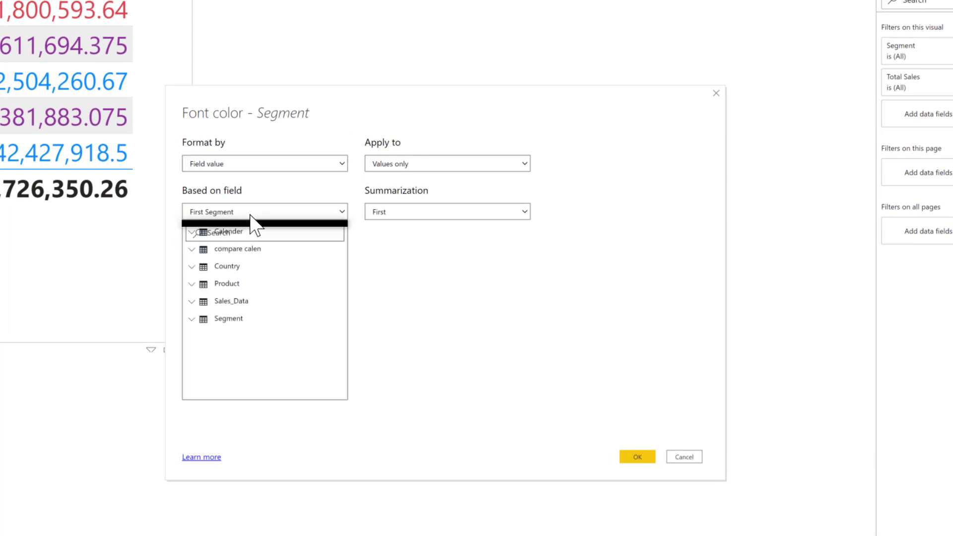
pyautogui.click(192, 341)
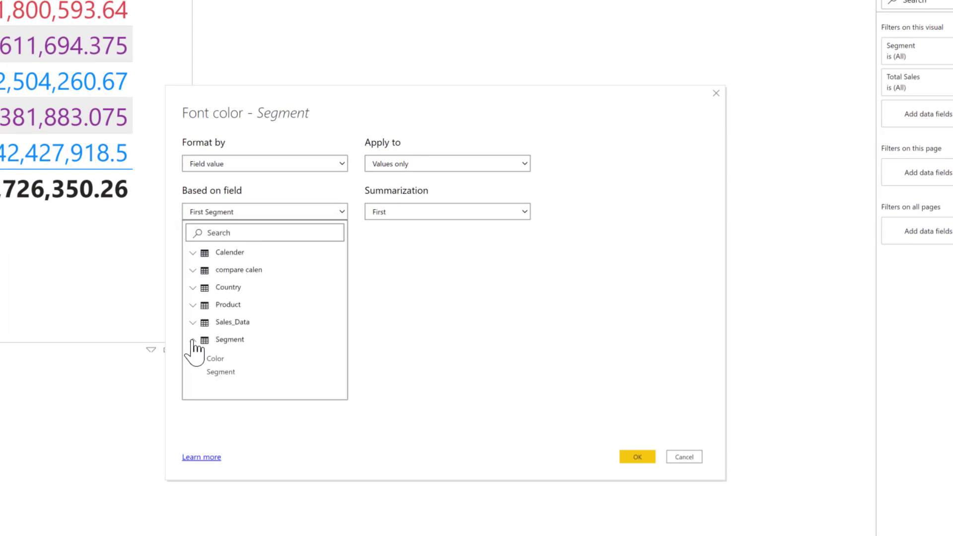
pyautogui.click(230, 359)
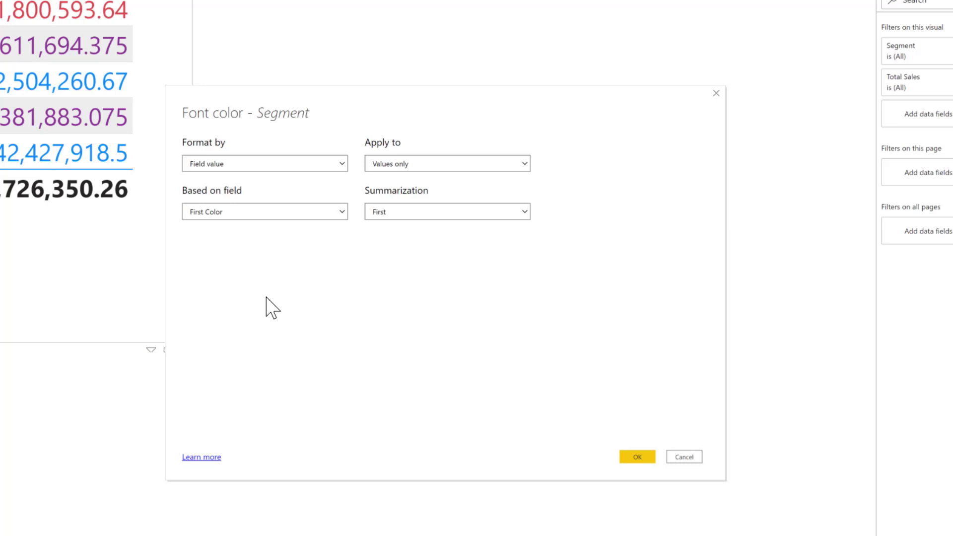
pyautogui.click(635, 457)
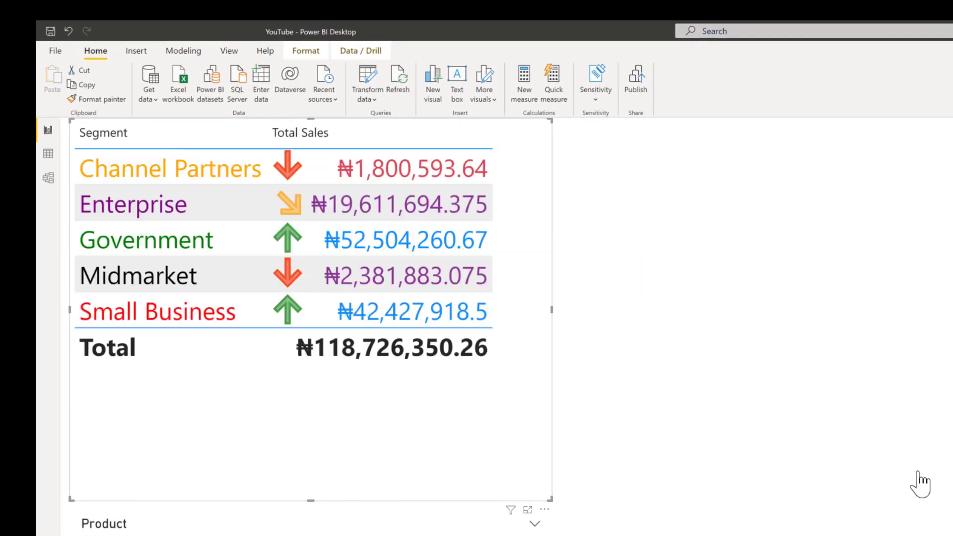
# Compare the Segment table's Color column in the data view with the segment font colors in the report table.
pyautogui.click(48, 155)
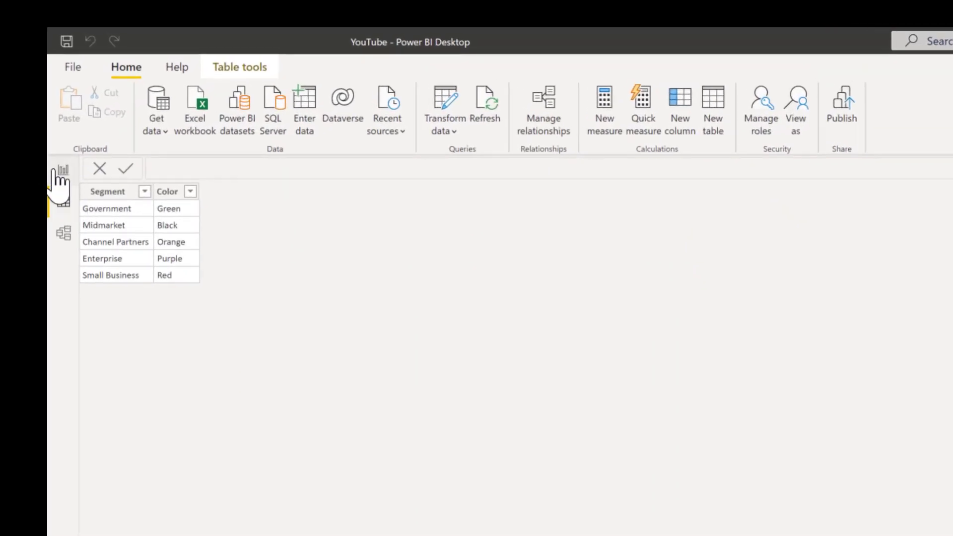
pyautogui.click(62, 172)
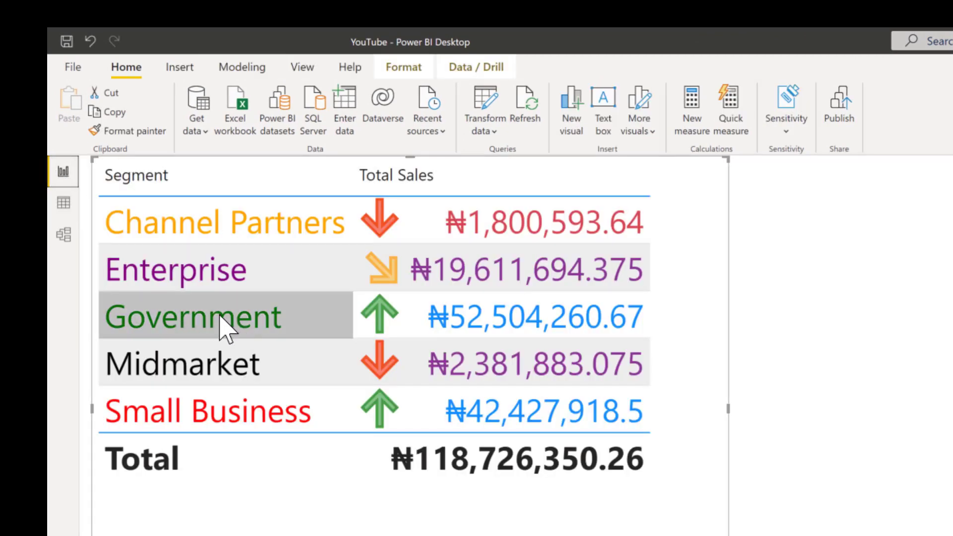
pyautogui.click(63, 202)
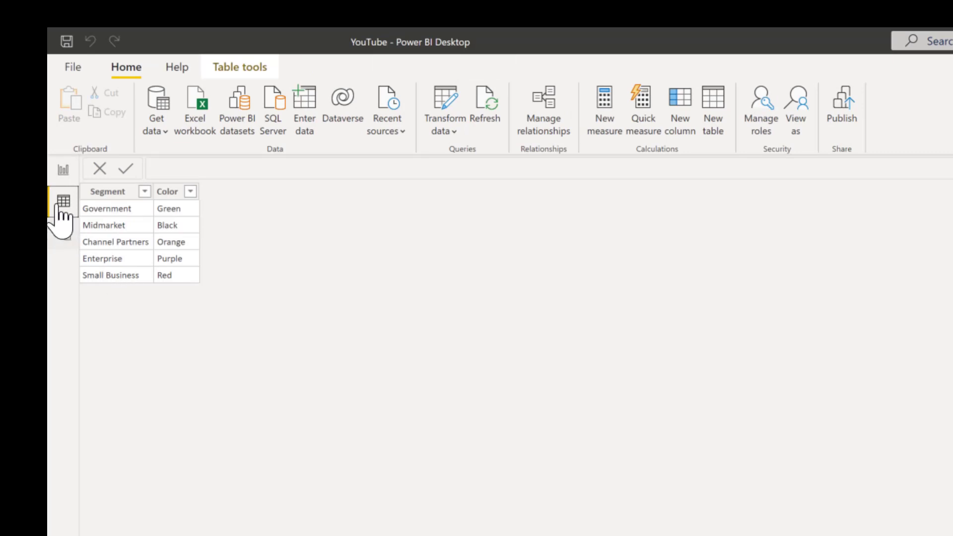
pyautogui.click(60, 173)
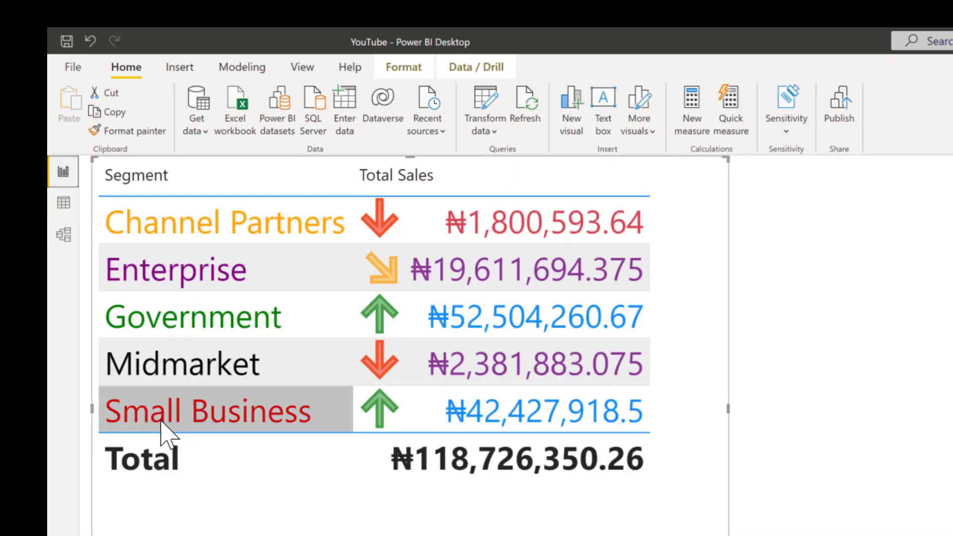